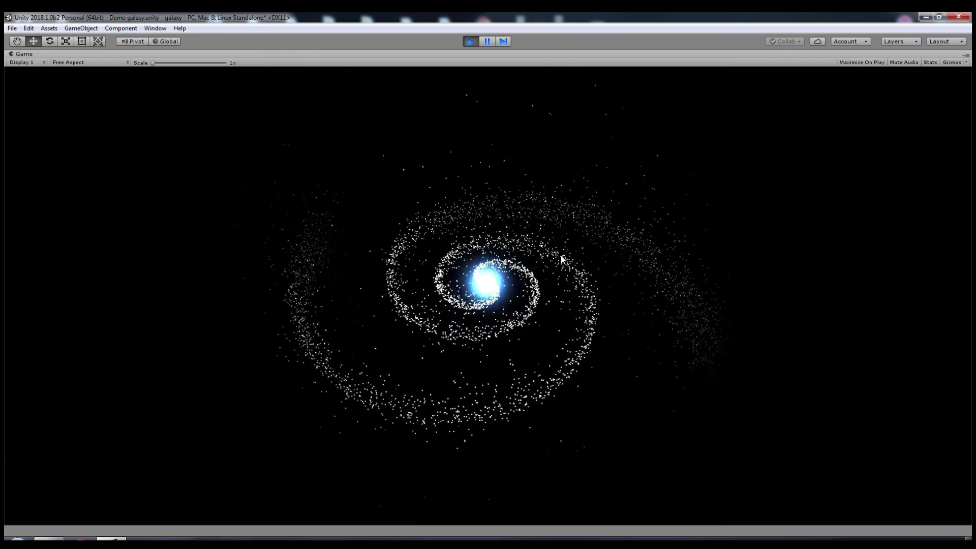
Stop the galaxy preview in Play mode and bring Photoshop to the front.
key(ctrl+p)
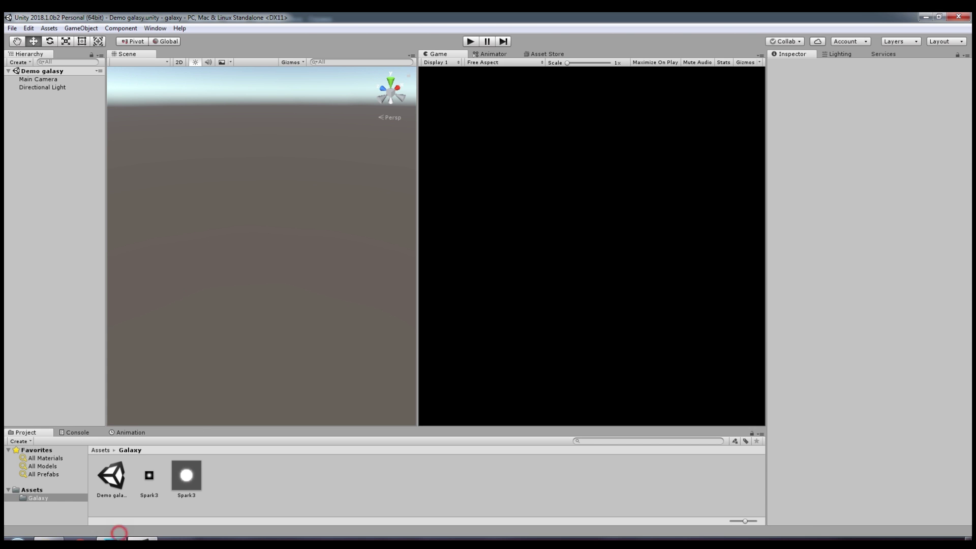
click(114, 537)
Clear the canvas to black and paint one soft white glow at its centre.
key(ctrl+z)
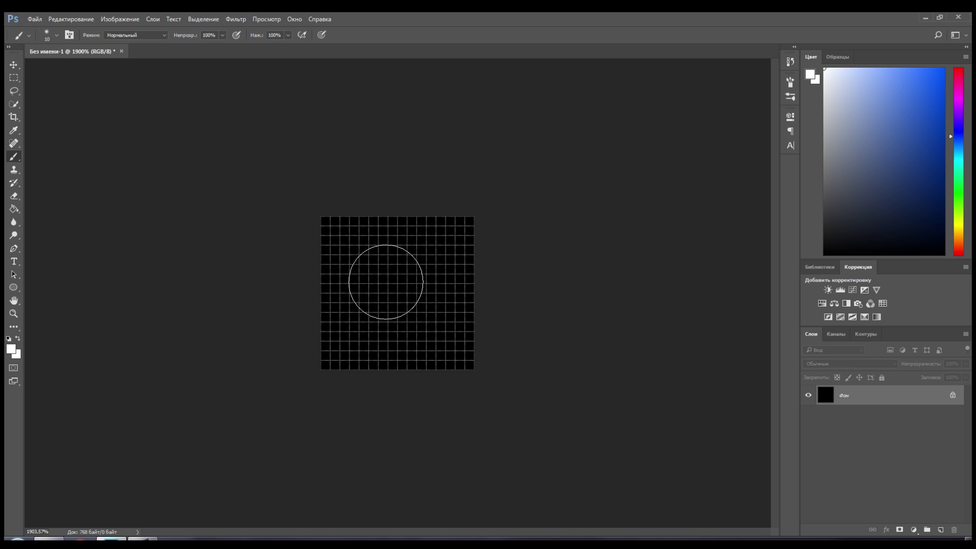
click(397, 292)
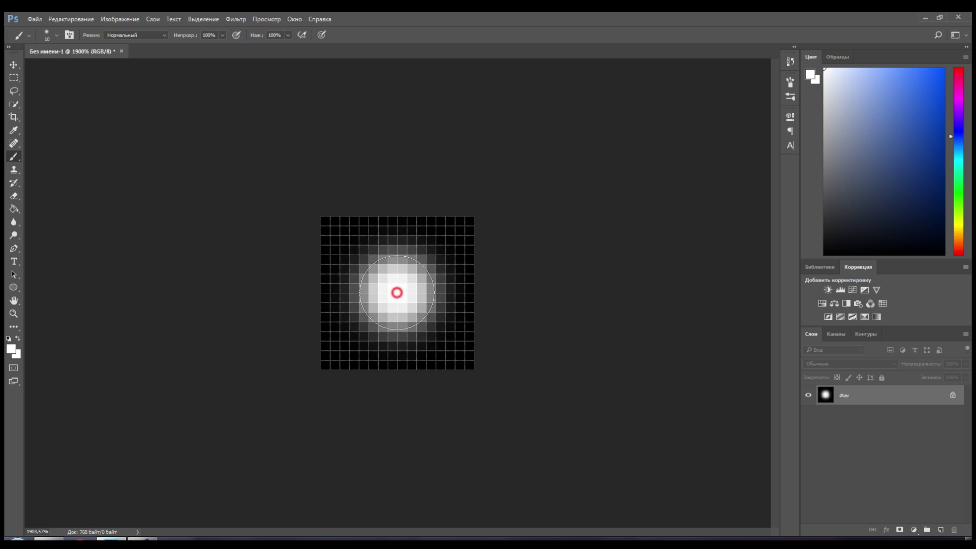
Back in Unity, add a Particle System to the scene and name it Galaxy.
click(145, 538)
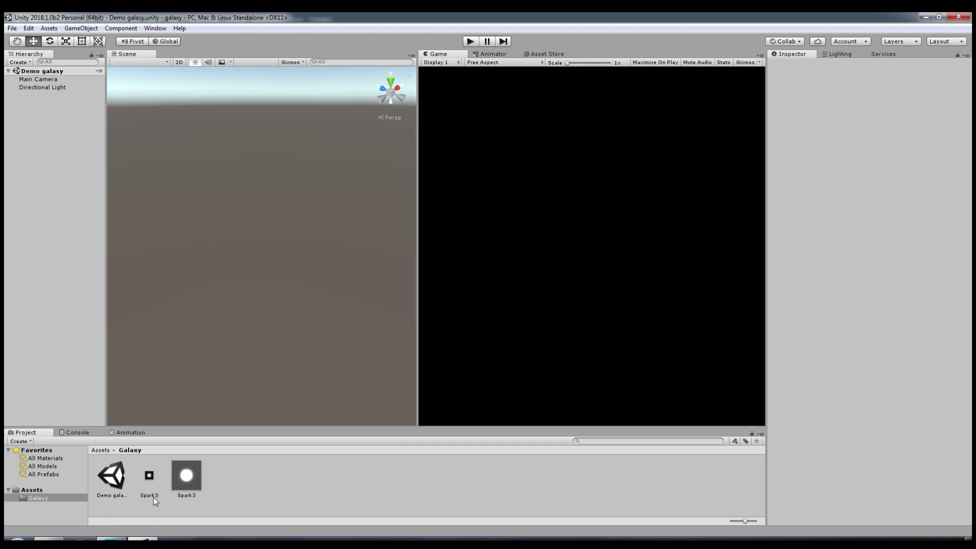
click(190, 468)
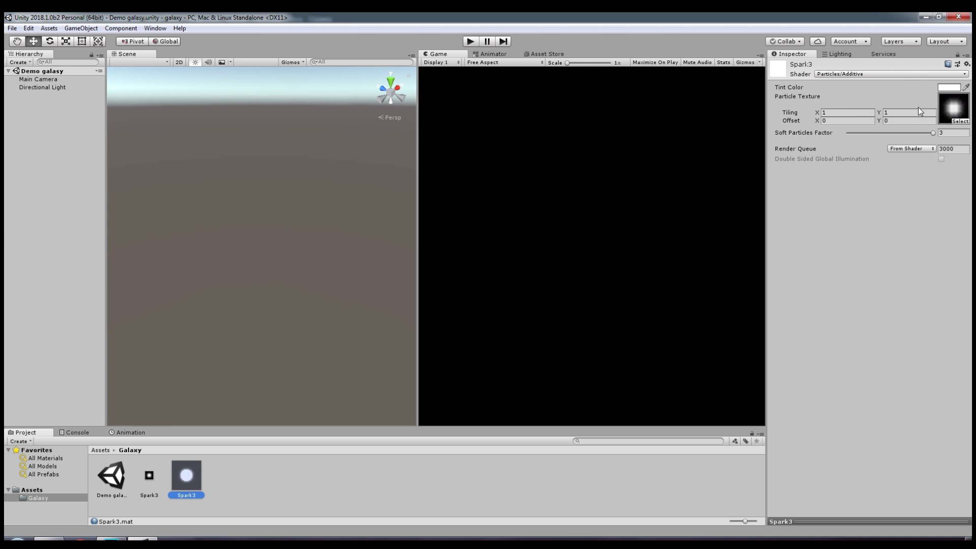
right_click(48, 103)
mouse_move(87, 221)
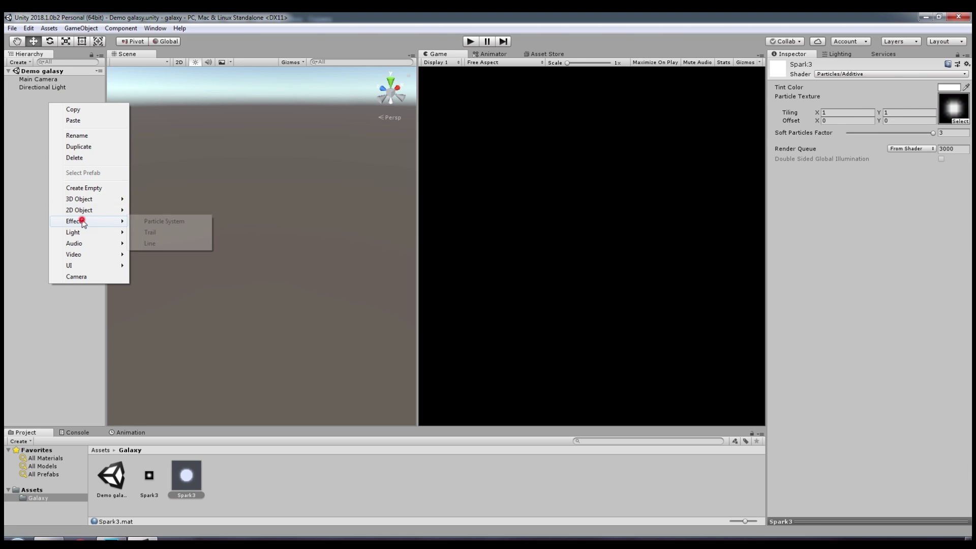
click(163, 222)
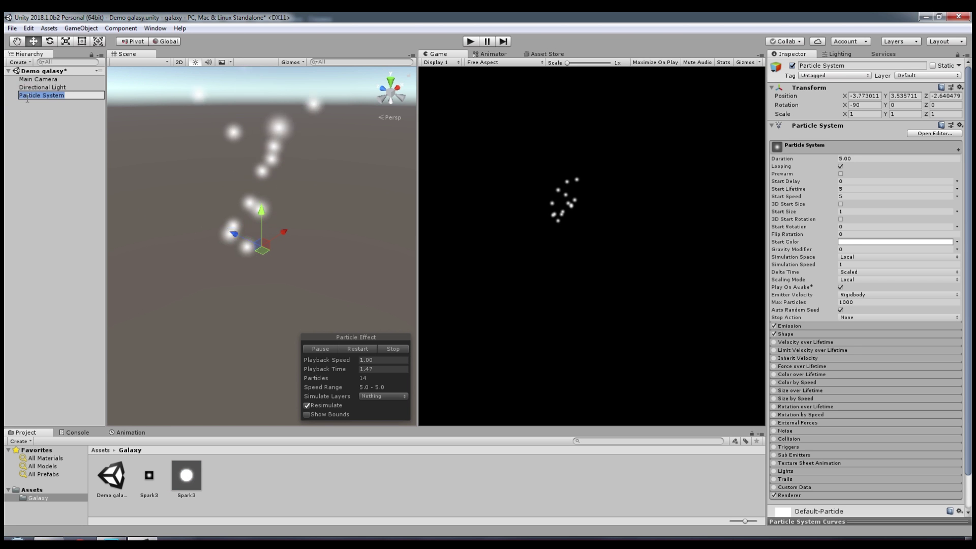
text(Galaxy)
key(Return)
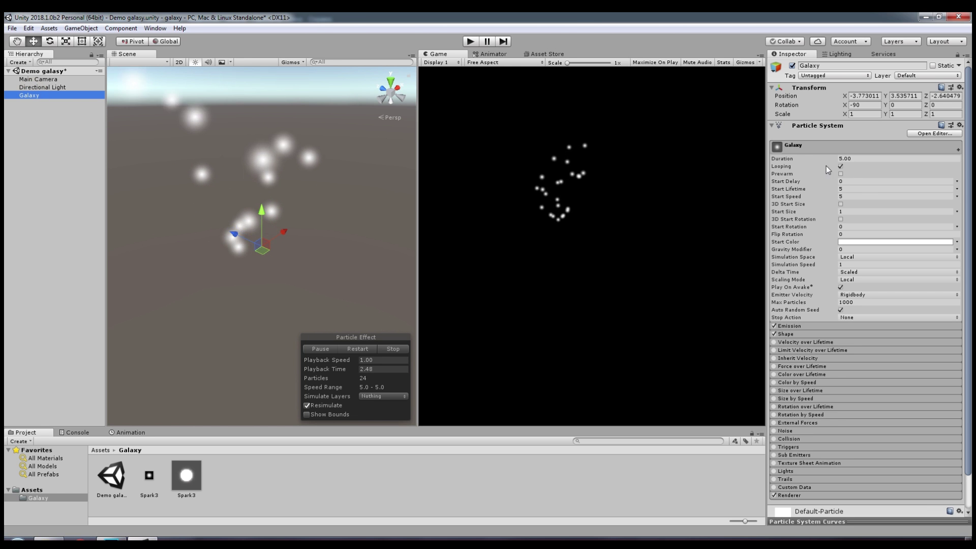
Set Galaxy's Transform position to X 0, Y 0, Z 0.
click(864, 96)
text(0)
key(Tab)
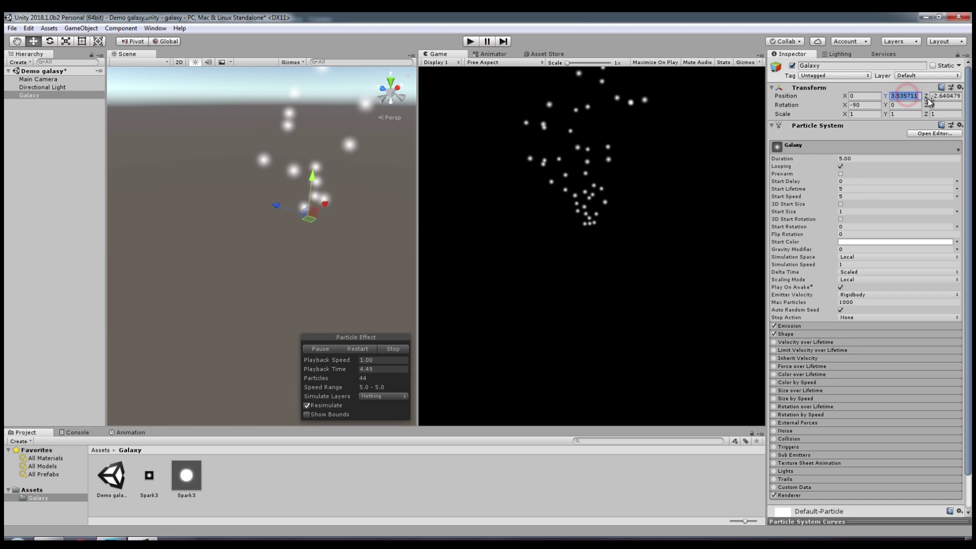
text(0)
key(Tab)
text(0)
scroll(842, 321, down, 2)
scroll(841, 322, down, 1)
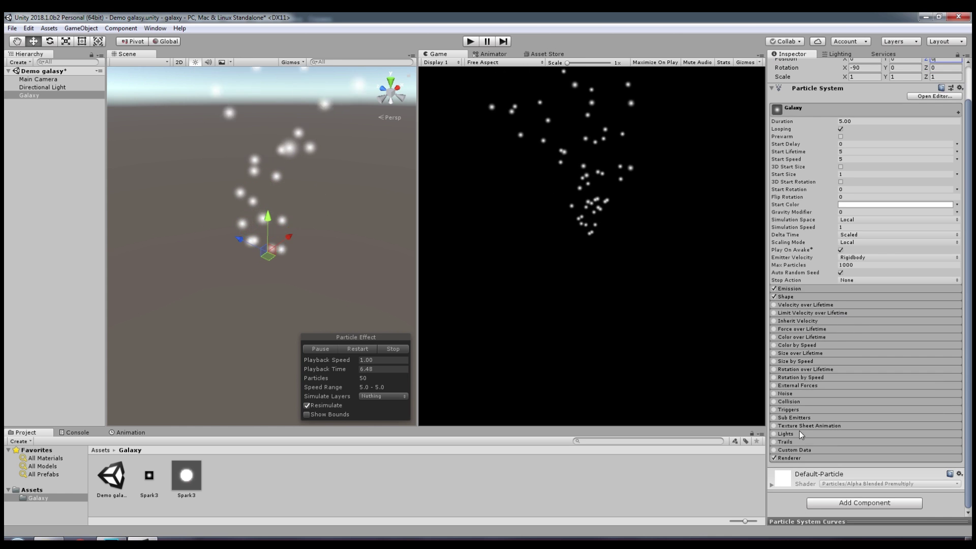
mouse_move(337, 250)
alt+mouse_down()
mouse_move(360, 269)
mouse_move(331, 196)
alt+mouse_up()
In the Renderer module, set Max Particle Size to 0.1 and assign the Spark3 material.
click(788, 458)
scroll(813, 457, down, 4)
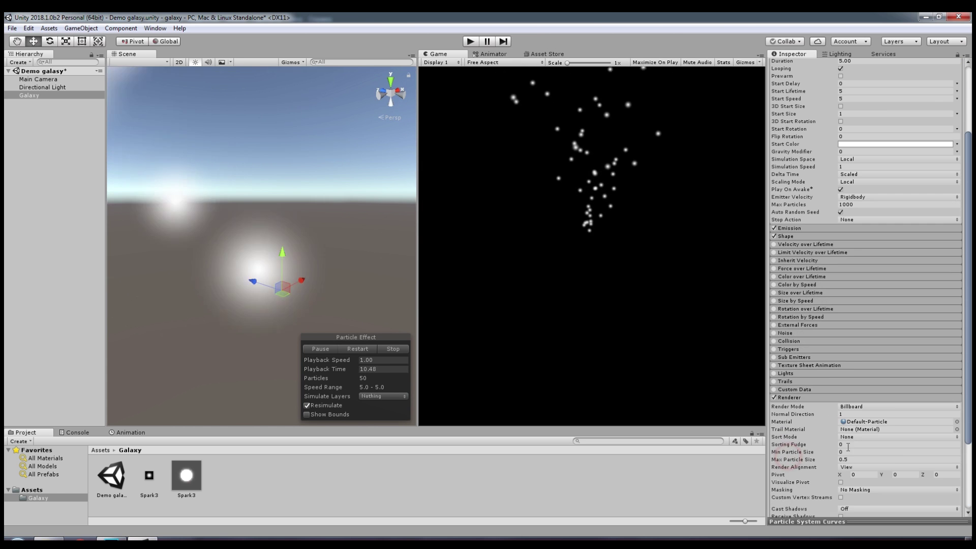
click(847, 460)
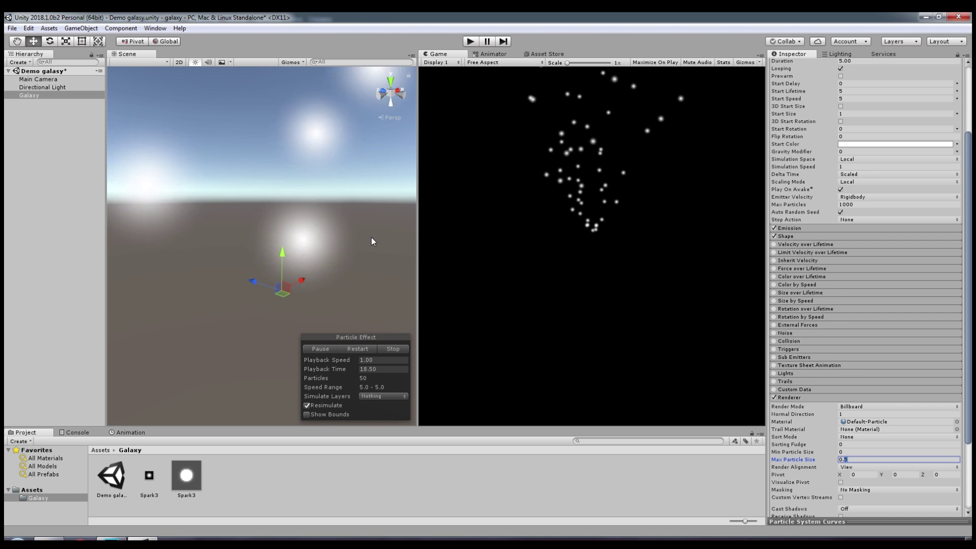
text(0.1)
mouse_move(381, 252)
alt+mouse_down()
mouse_move(319, 239)
mouse_move(311, 266)
alt+mouse_up()
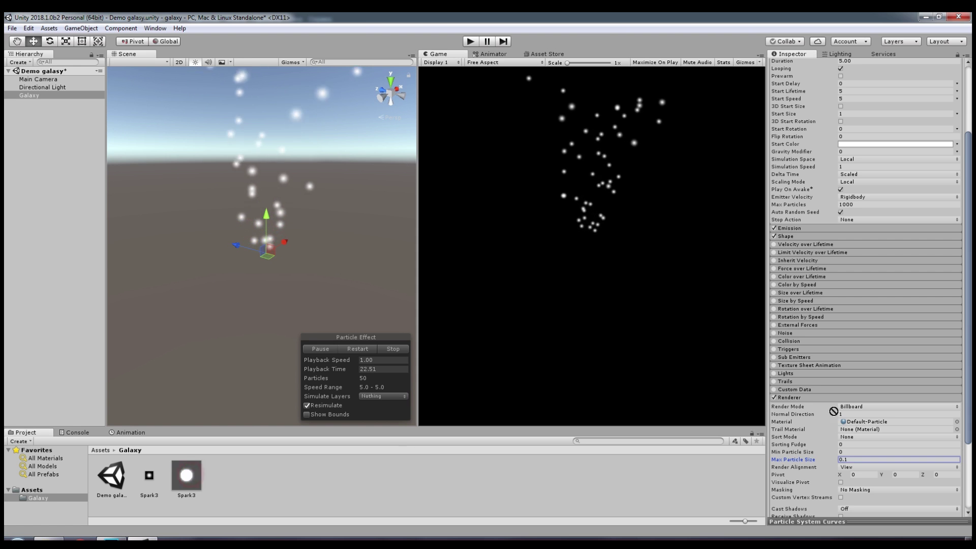
drag(198, 476, 874, 421)
scroll(857, 315, up, 3)
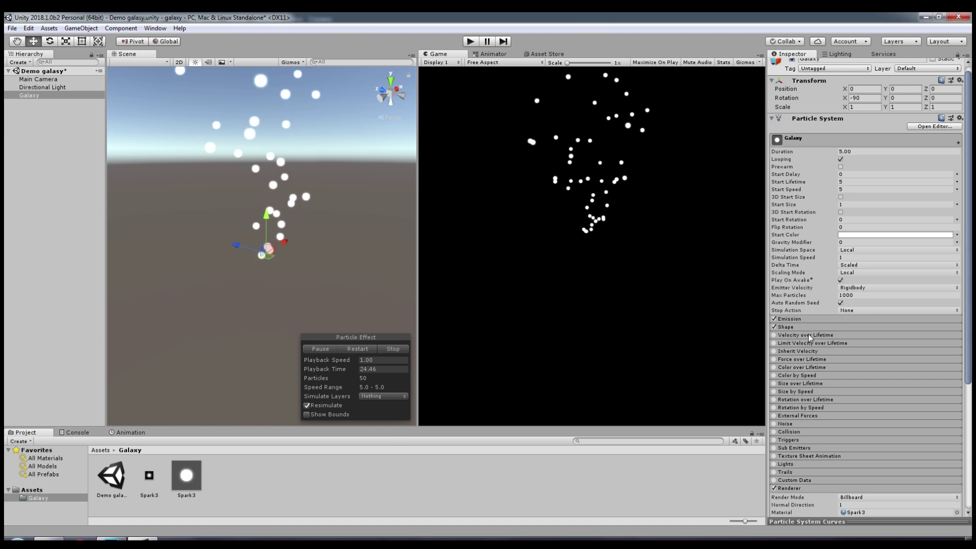
Set the Shape module to Circle with Spread 0.5 and Randomize Position 0.1.
click(803, 328)
click(859, 336)
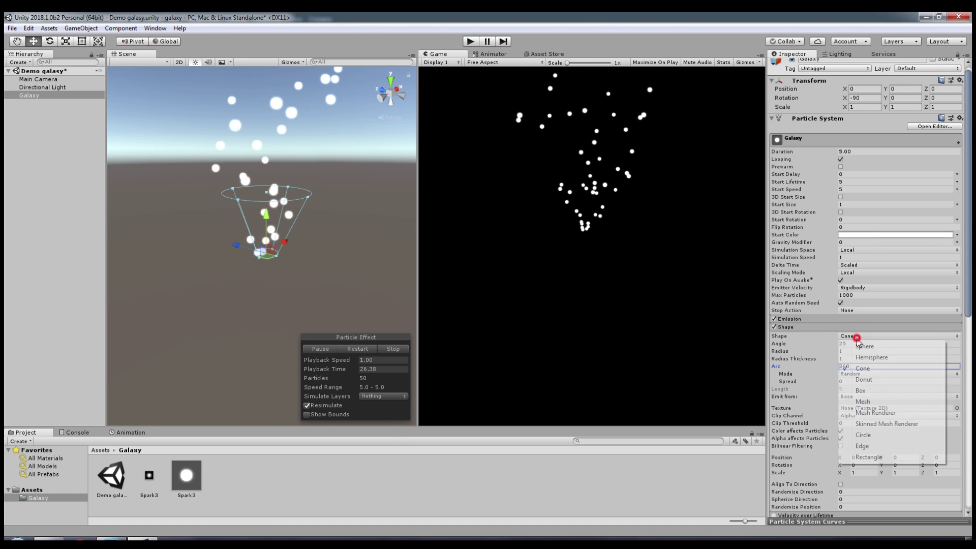
click(869, 436)
click(847, 373)
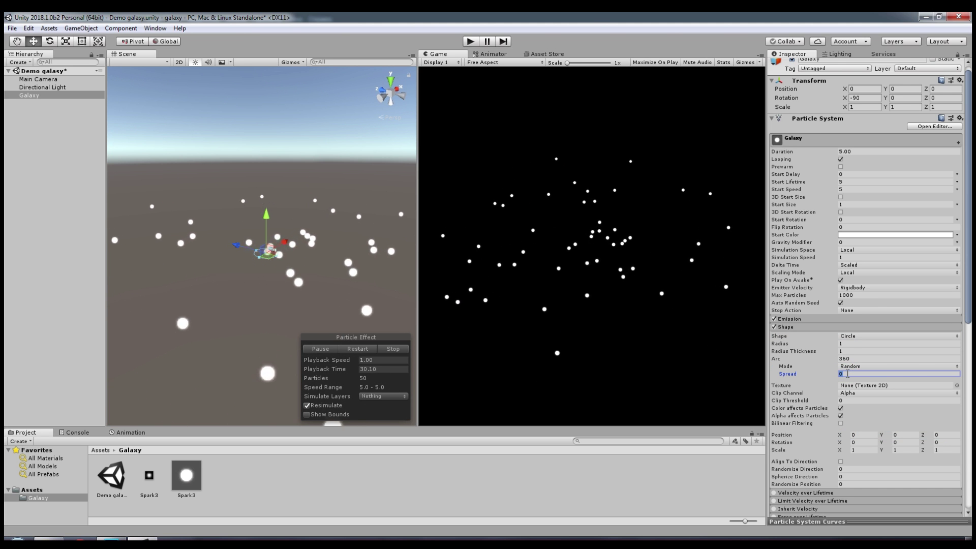
click(850, 374)
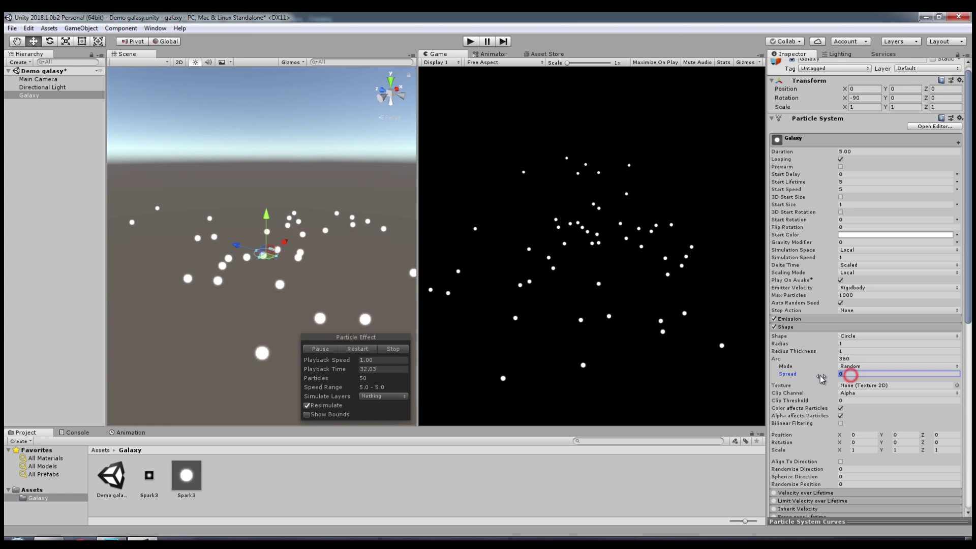
text(0.5)
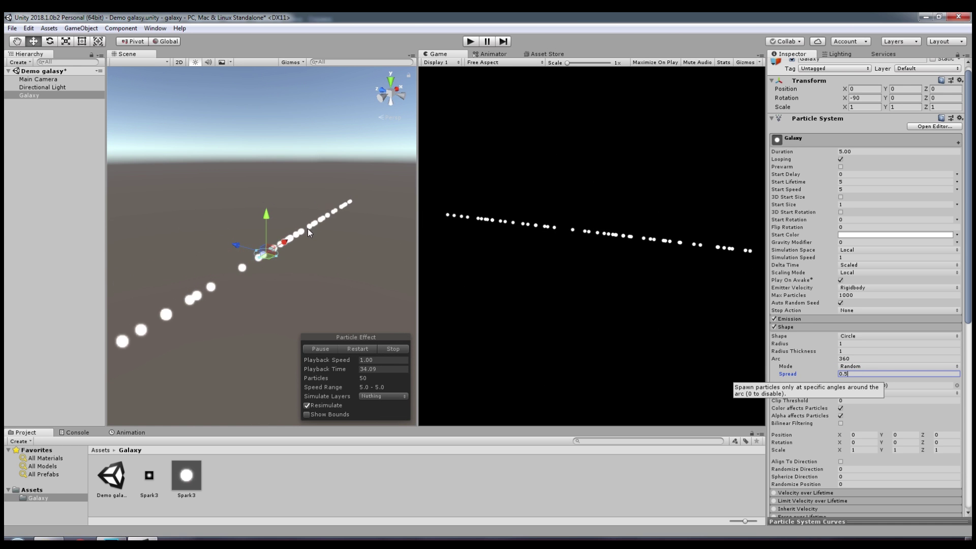
mouse_move(307, 232)
alt+mouse_down()
mouse_move(301, 251)
mouse_move(311, 253)
alt+mouse_up()
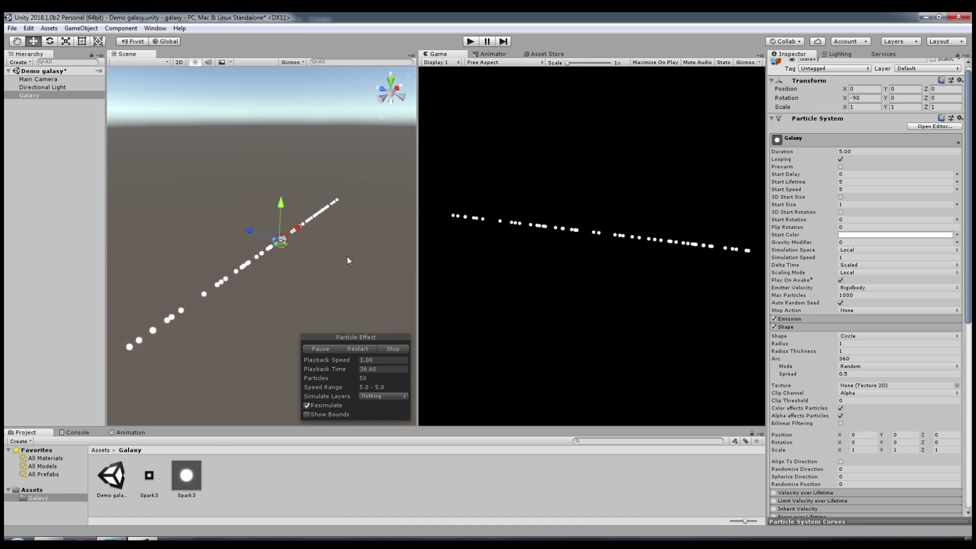
click(847, 483)
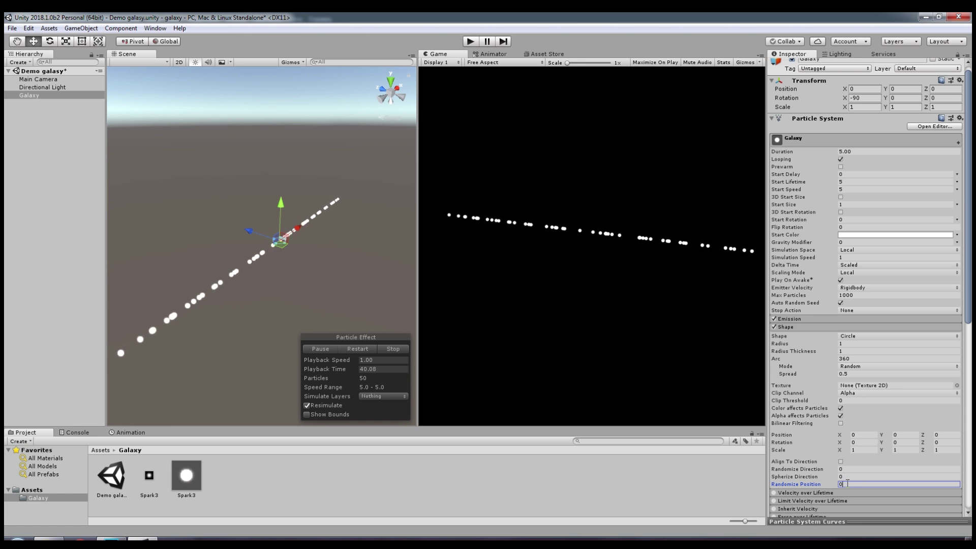
text(.1)
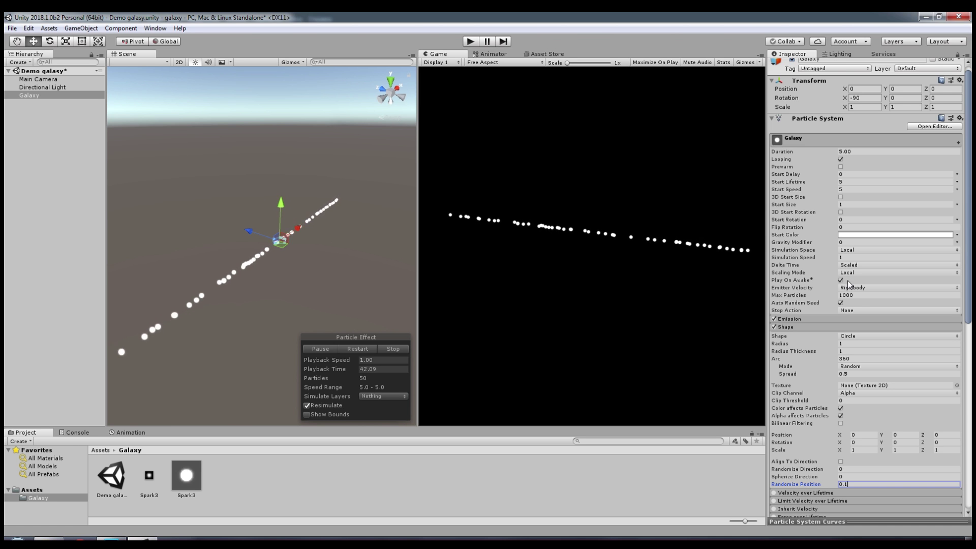
Set Galaxy's Start Lifetime to 10 and Start Speed to 1.
click(844, 182)
text(10)
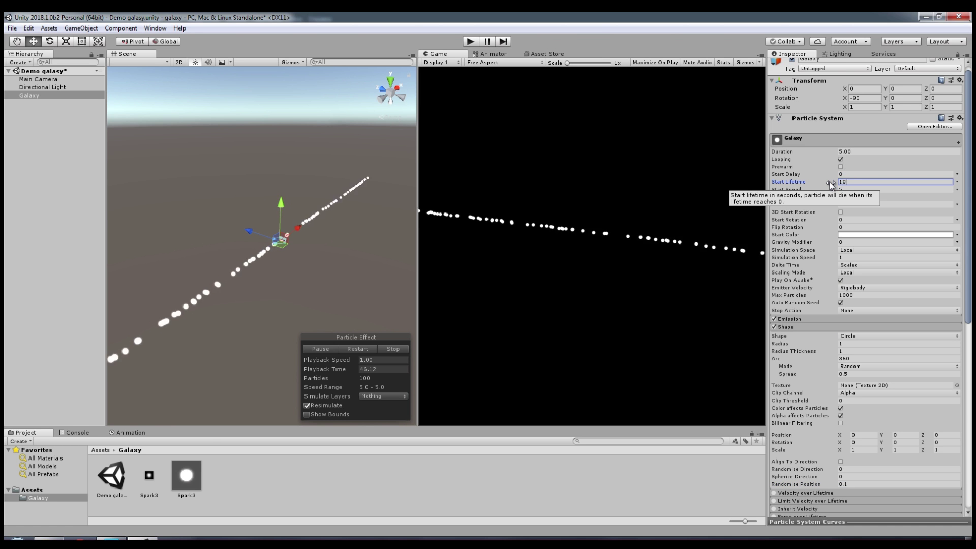
click(848, 189)
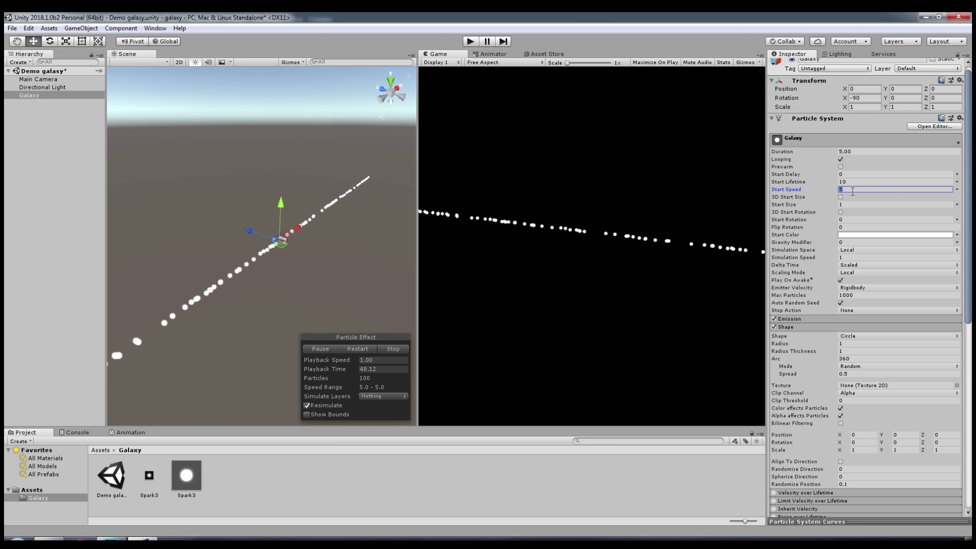
text(1)
key(Return)
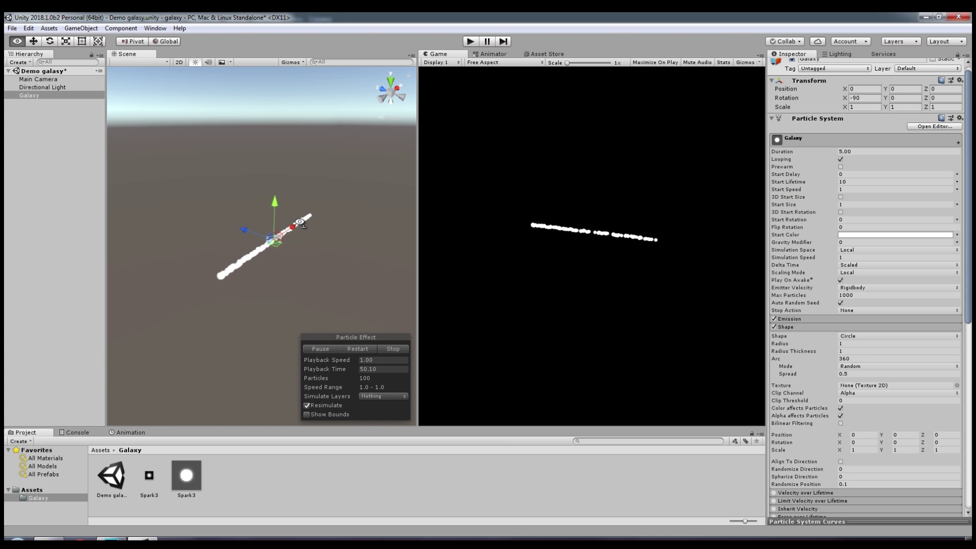
alt+drag(300, 222, 296, 223)
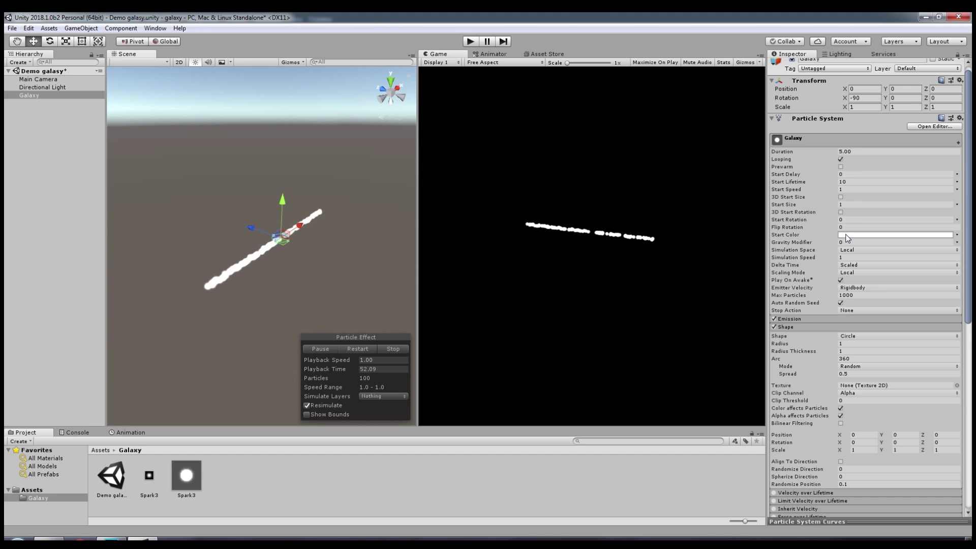
Set Start Size to 0.2, then collapse Shape and expand the Emission module.
click(851, 205)
text(0.2)
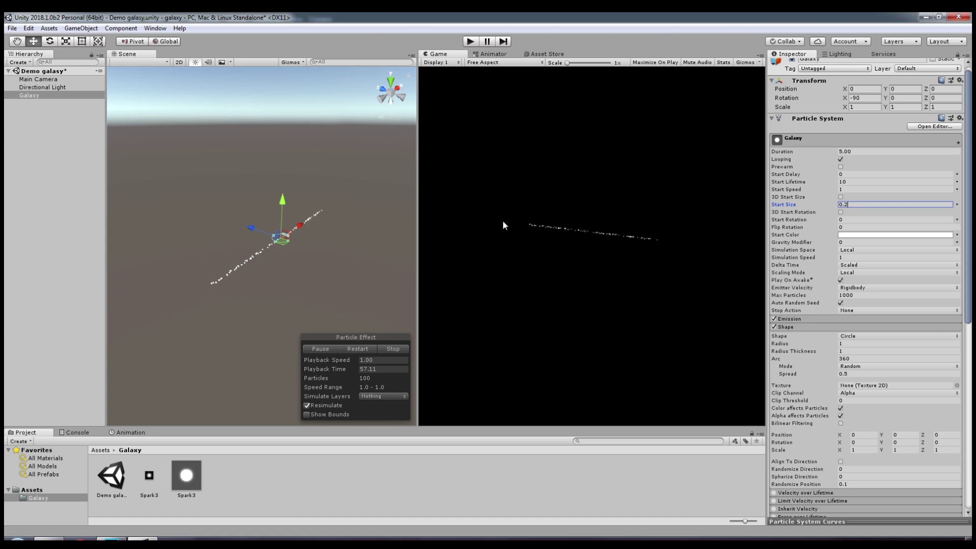
key(Return)
alt+drag(299, 234, 311, 249)
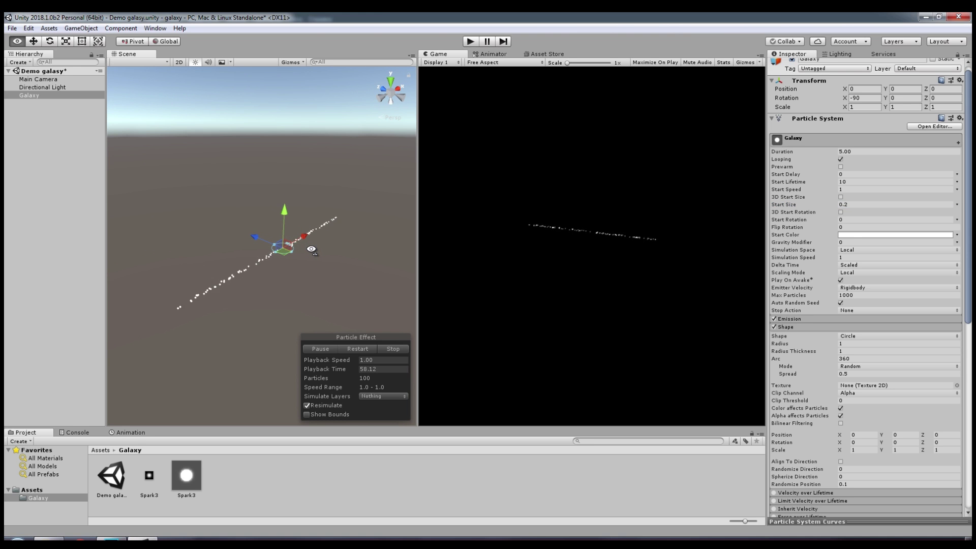
click(806, 327)
click(803, 319)
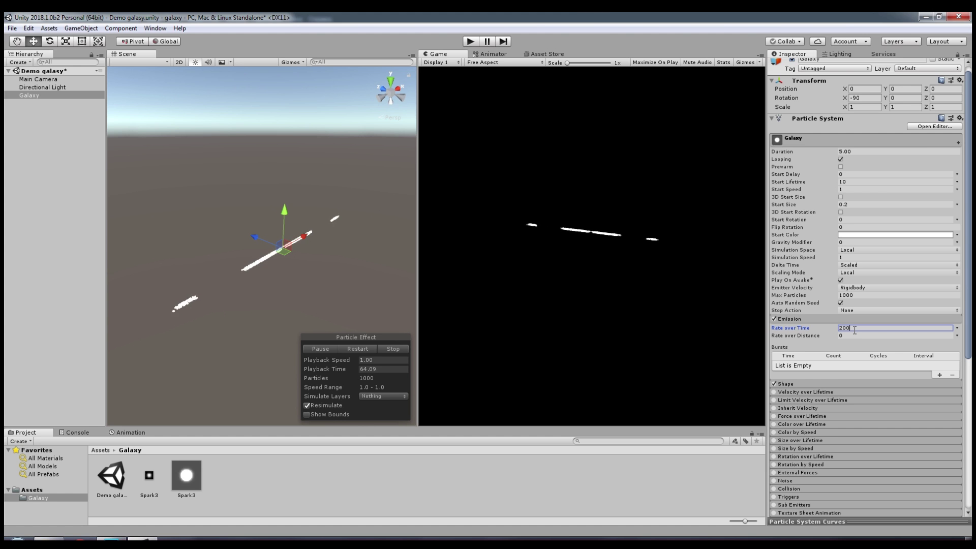
Orbit the Scene view to inspect the denser line of Galaxy particles.
alt+drag(325, 217, 313, 219)
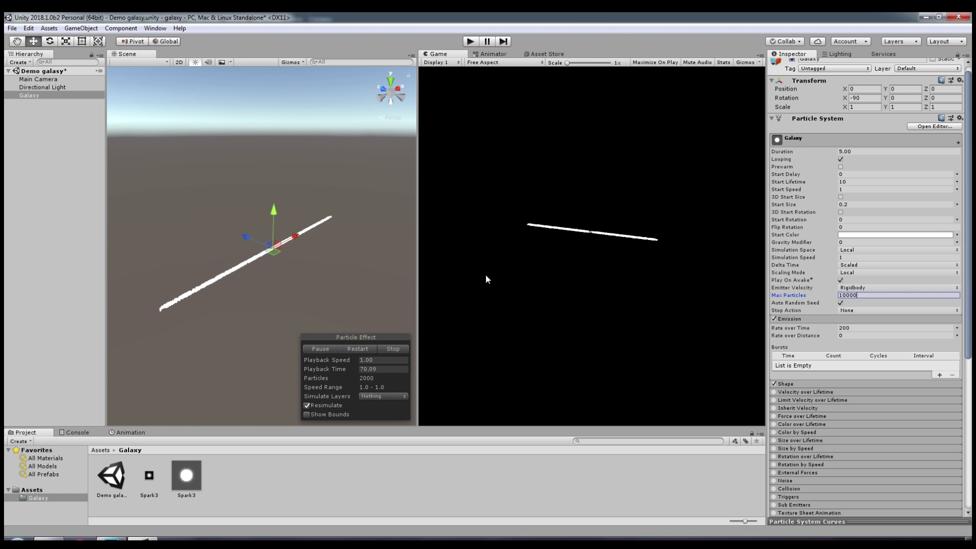
alt+drag(362, 240, 352, 239)
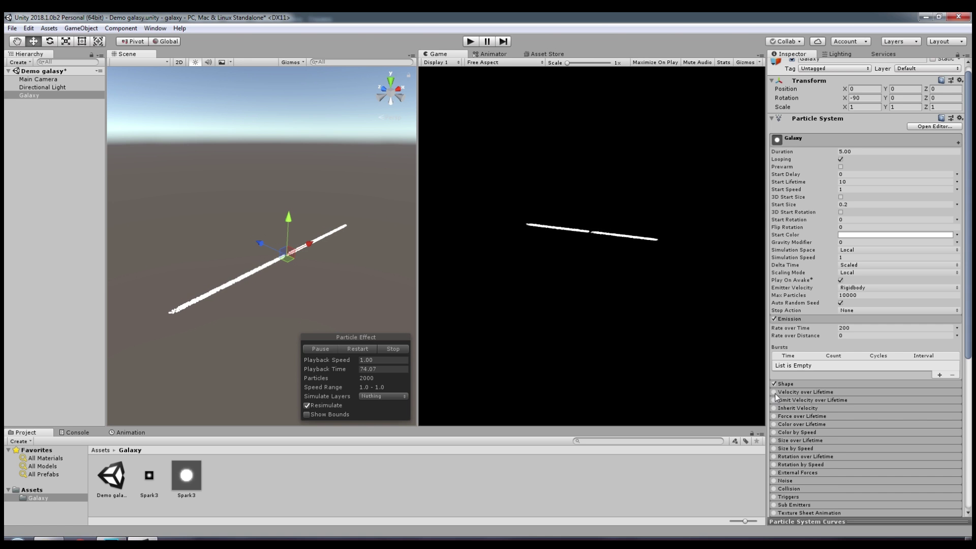
Enable Velocity over Lifetime with Orbital Z 2 and Radial 3, viewing the spiral from above.
click(797, 392)
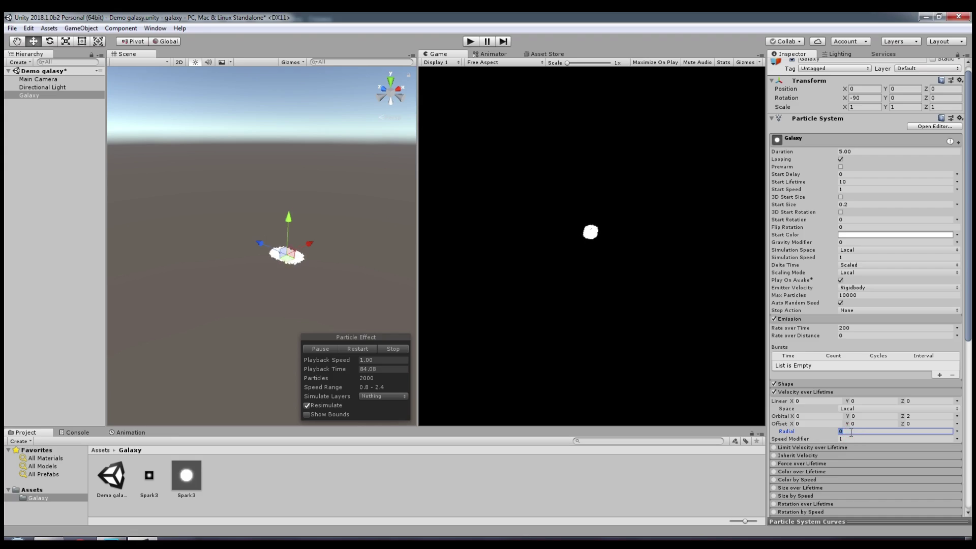
text(3)
mouse_move(325, 254)
alt+mouse_down()
mouse_move(329, 321)
mouse_move(294, 307)
alt+mouse_up()
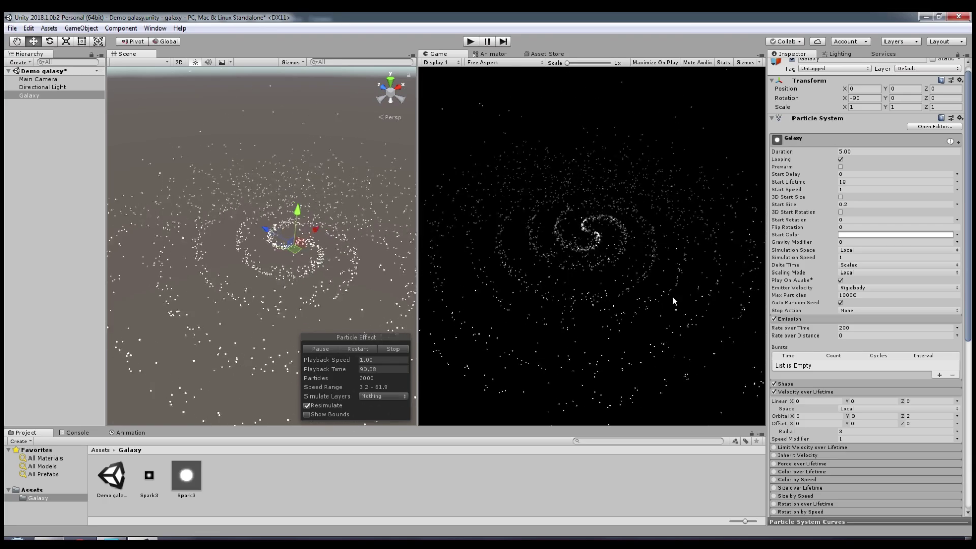
alt+drag(236, 227, 212, 216)
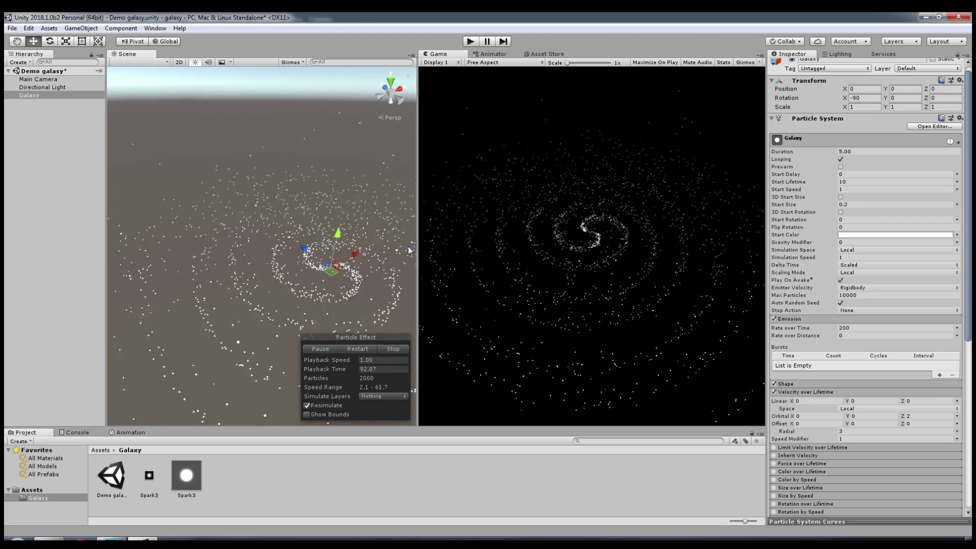
Switch Orbital velocity to Curve mode and give Z a linear ramp from 2 to 0.
click(957, 416)
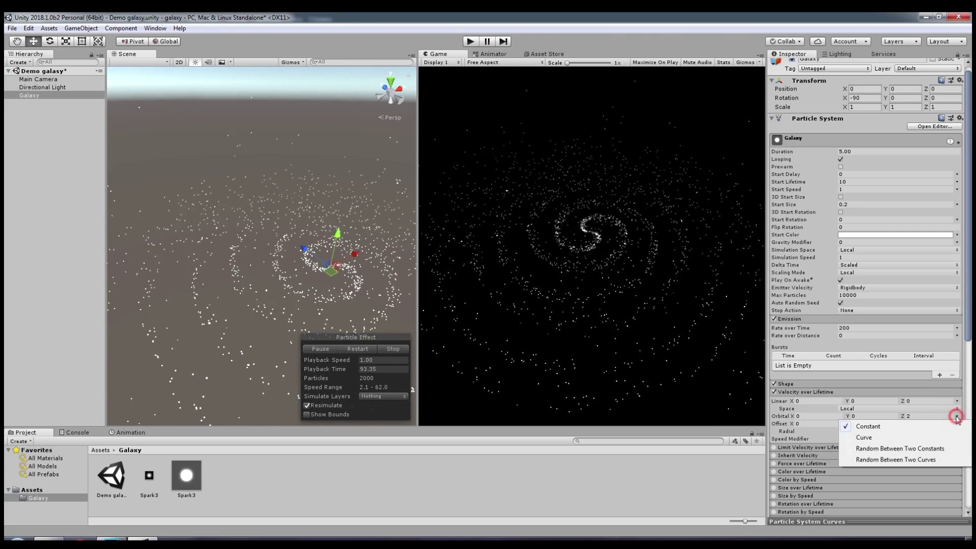
click(894, 438)
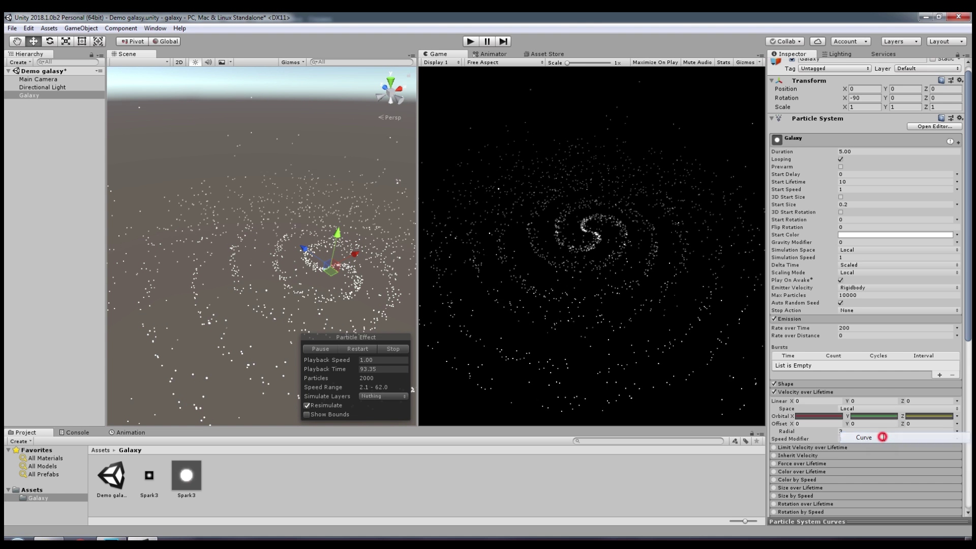
click(921, 416)
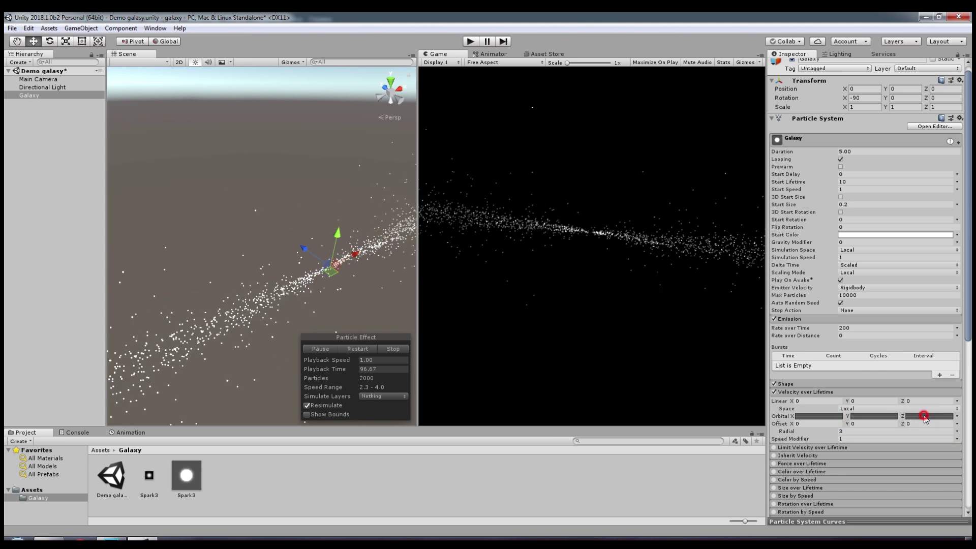
click(843, 522)
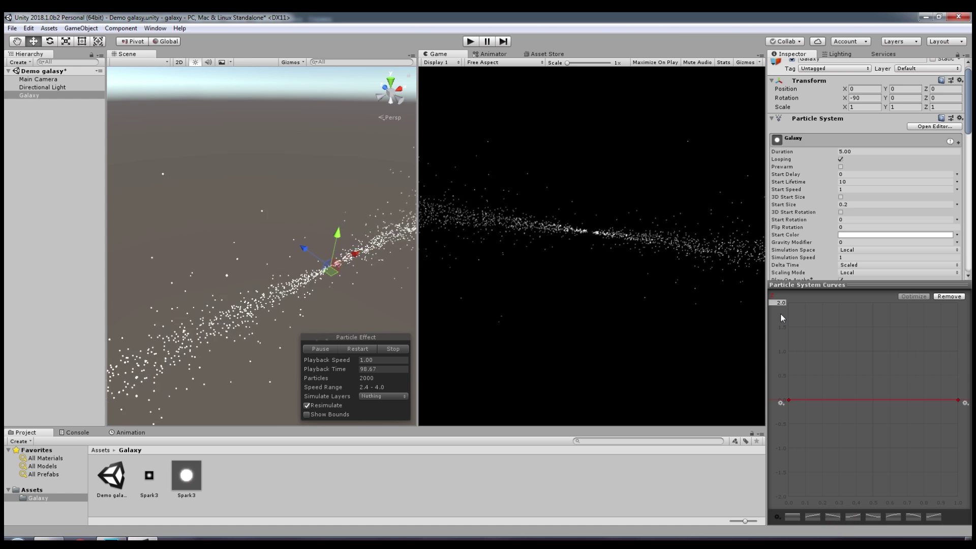
click(838, 516)
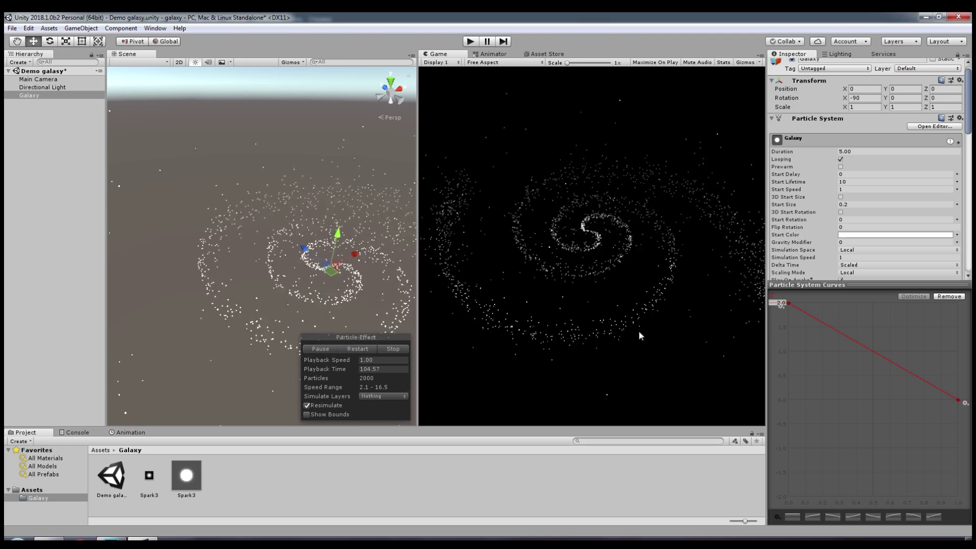
drag(816, 283, 817, 521)
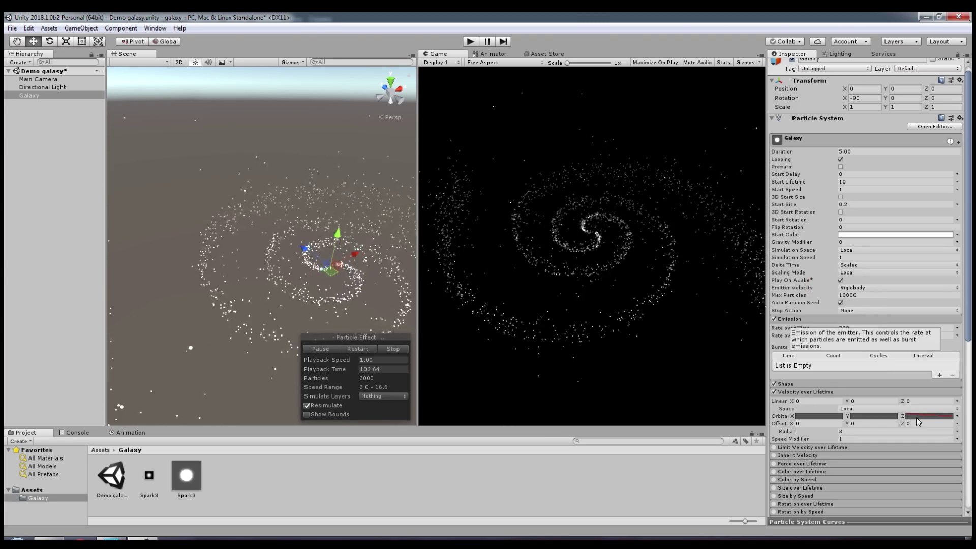
click(917, 417)
click(806, 392)
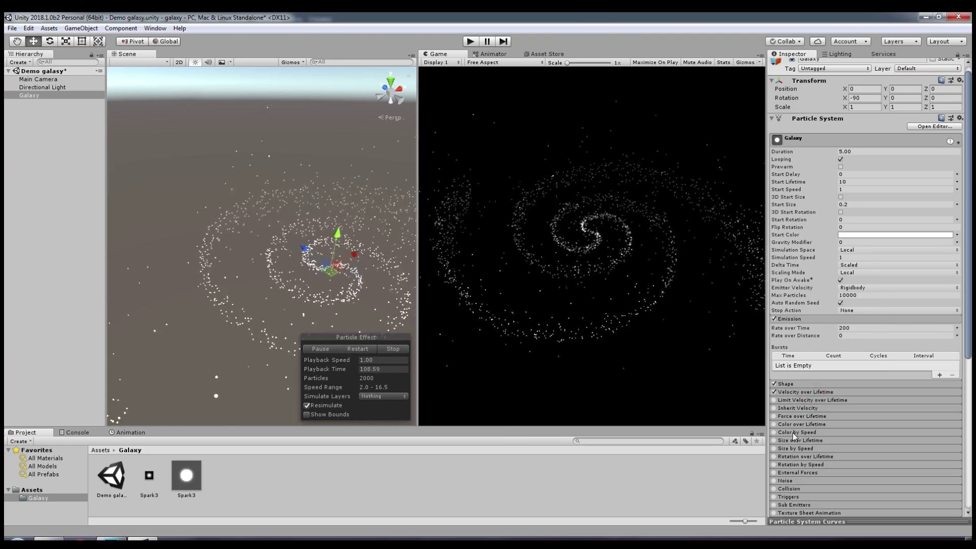
Enable Color over Lifetime with a gradient whose alpha fades from 255 to 0.
scroll(791, 432, down, 5)
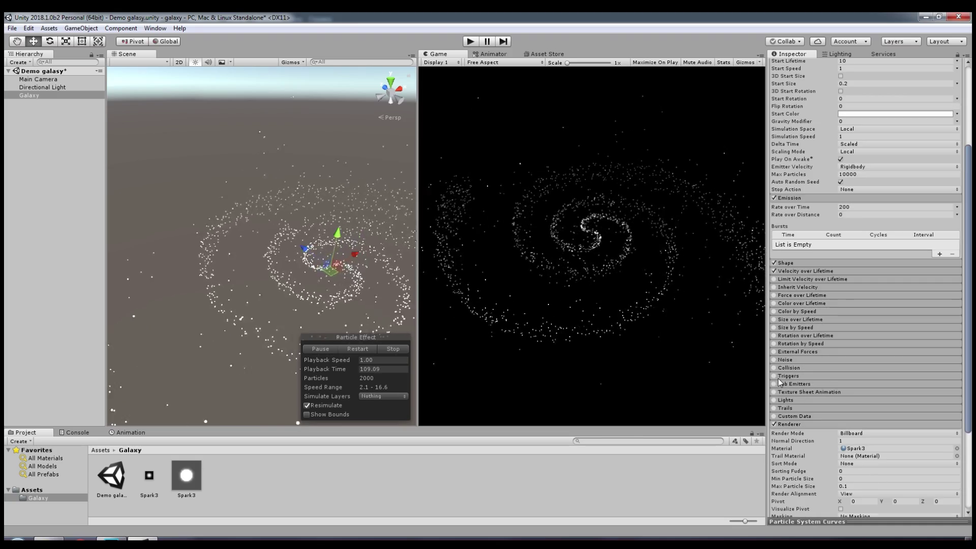
click(773, 305)
click(793, 303)
click(871, 312)
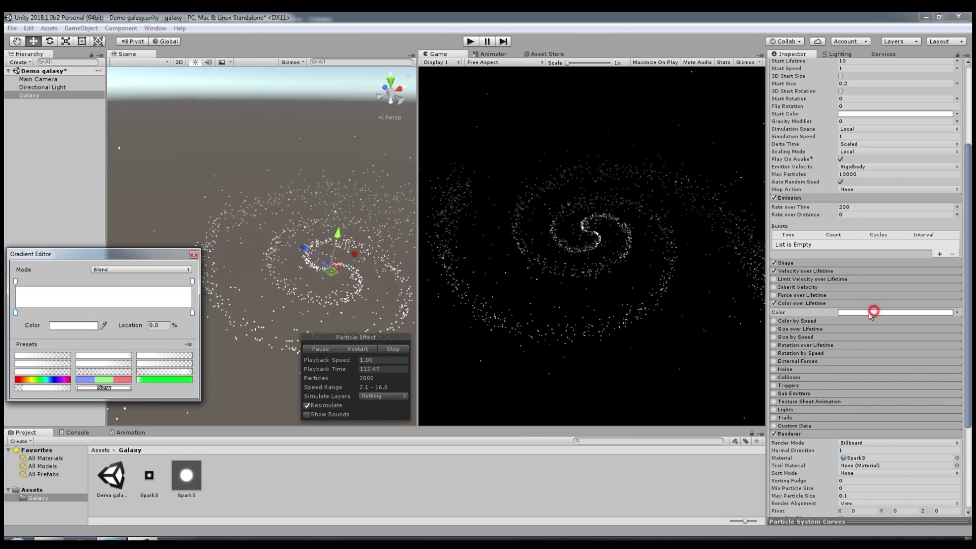
click(120, 281)
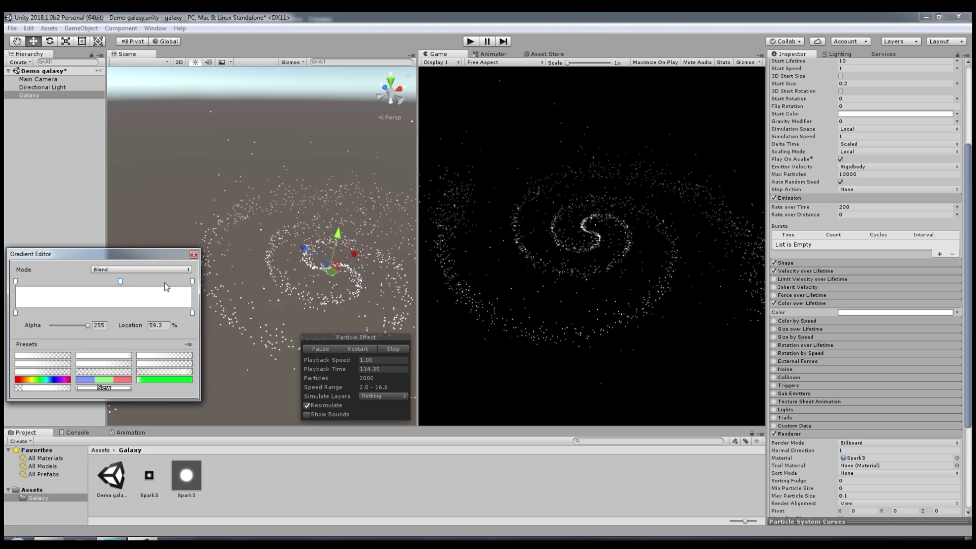
click(192, 281)
drag(87, 326, 28, 328)
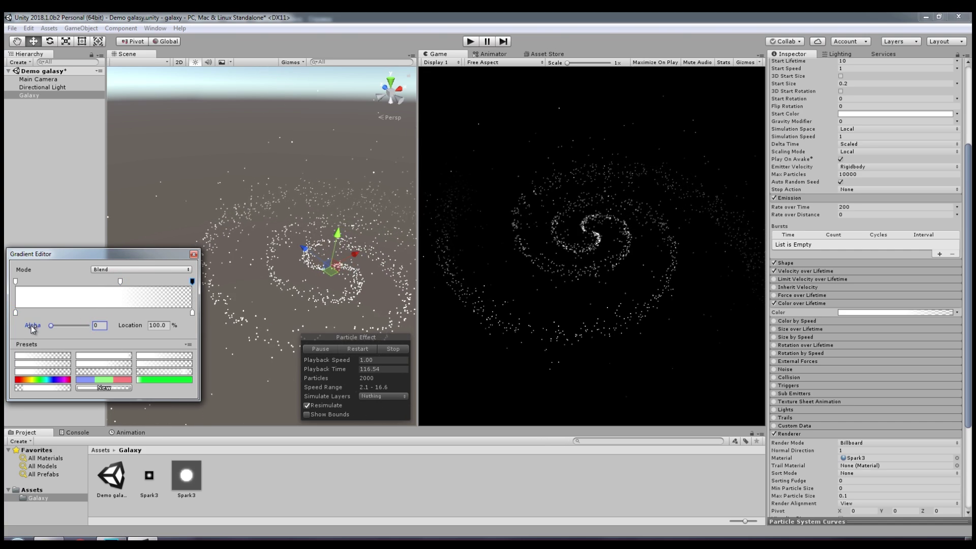
click(198, 256)
alt+drag(200, 256, 279, 265)
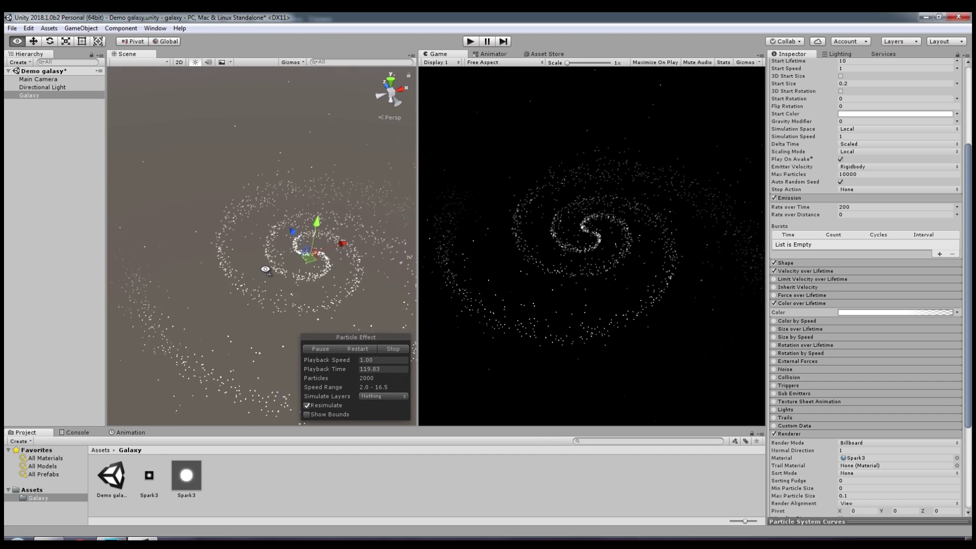
Add a new Effects > Particle System as a child of the Galaxy object.
click(48, 122)
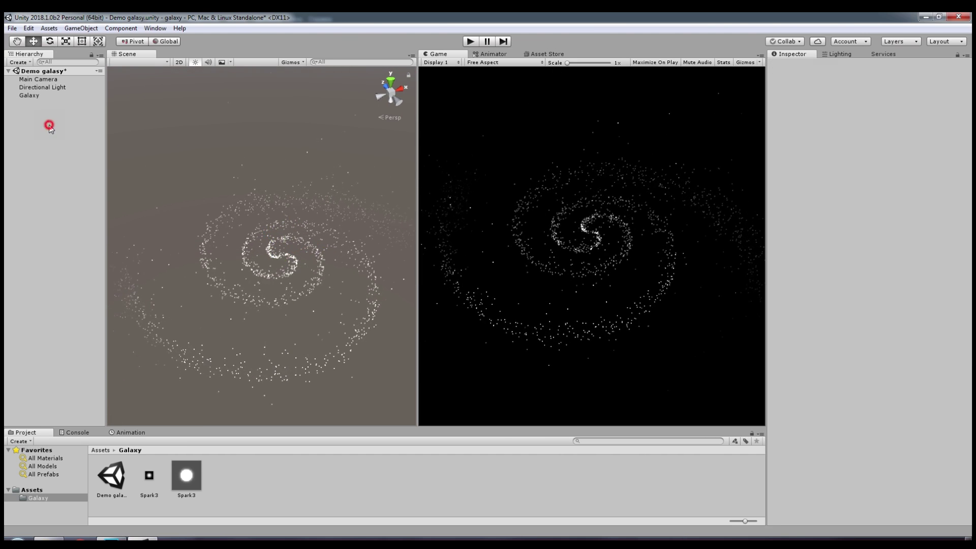
click(25, 95)
right_click(71, 182)
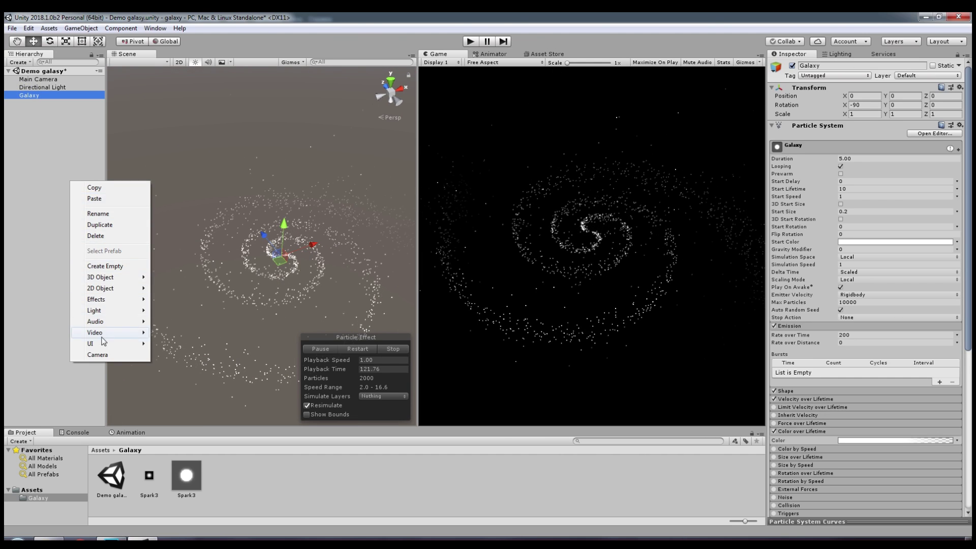
mouse_move(104, 303)
click(168, 299)
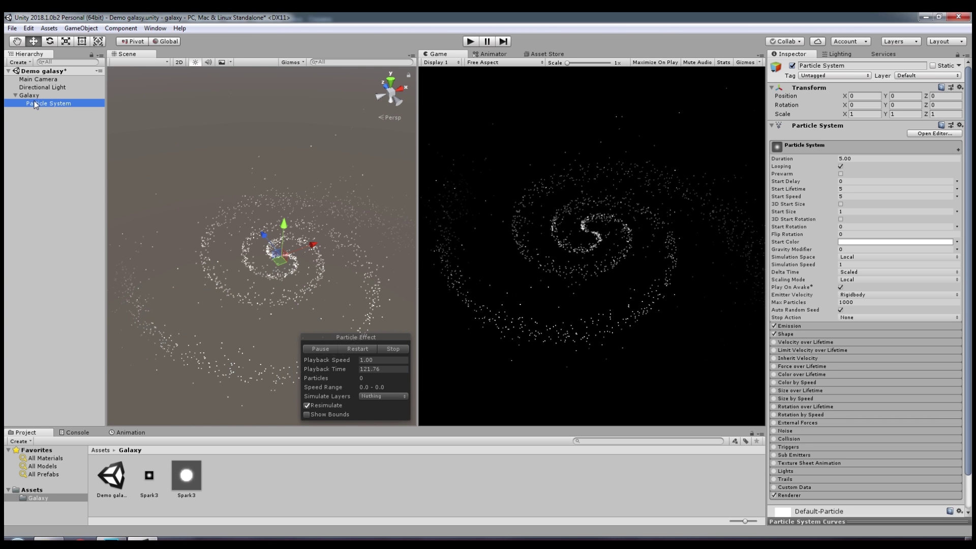
Rename the new particle system to 'Glow' and switch off its Shape module.
right_click(34, 103)
click(75, 148)
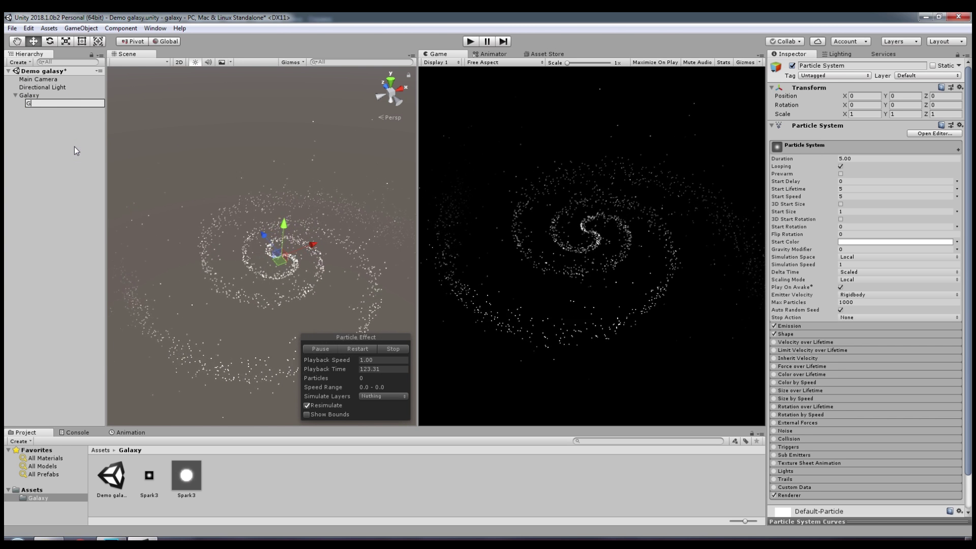
text(Glow)
click(69, 152)
click(35, 103)
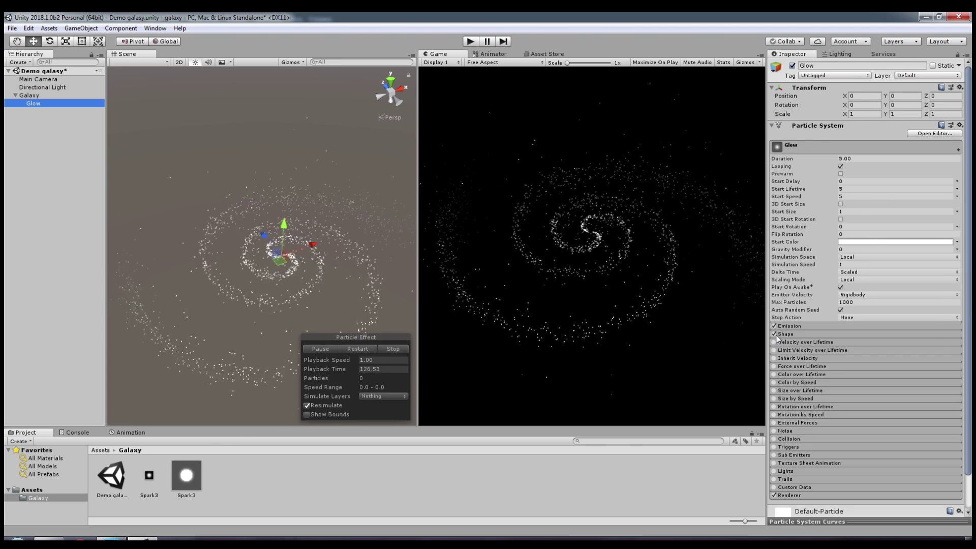
click(774, 335)
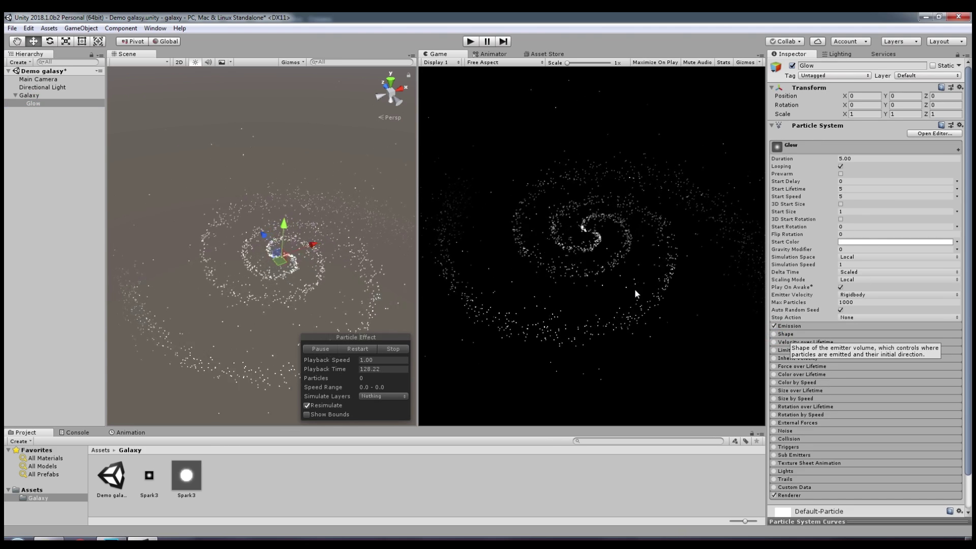
scroll(816, 407, down, 2)
Assign the Spark3 material in Glow's Renderer and adjust its maximum particle size.
click(788, 454)
scroll(815, 407, down, 5)
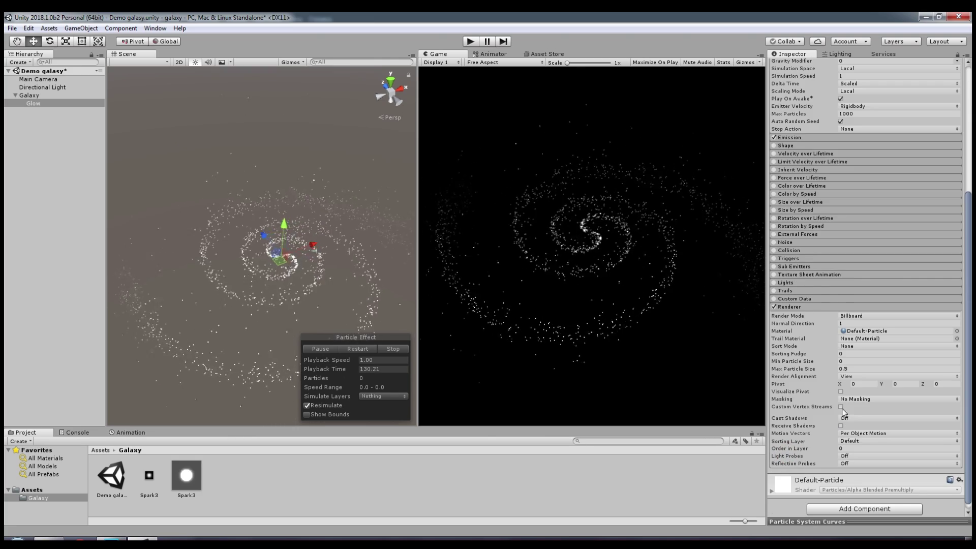
drag(197, 480, 864, 331)
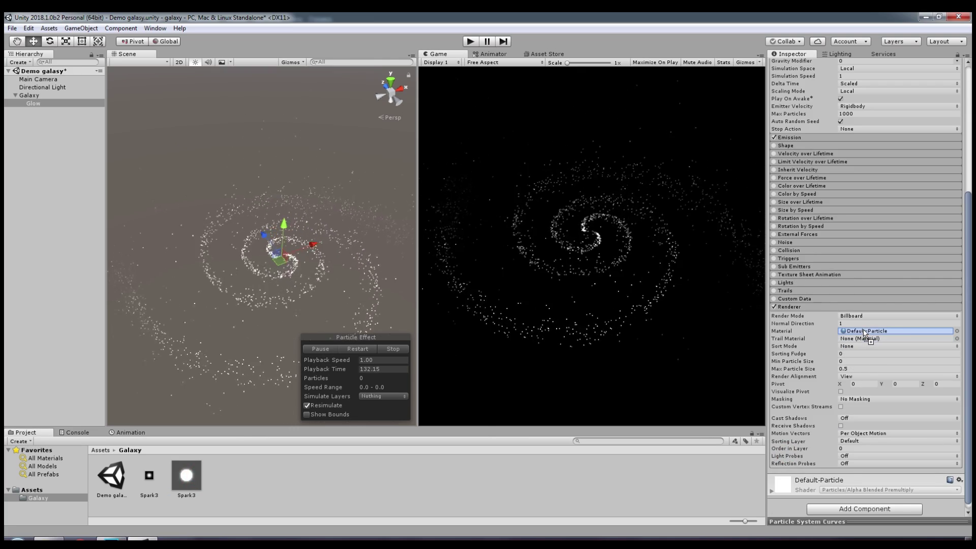
click(856, 368)
text(1)
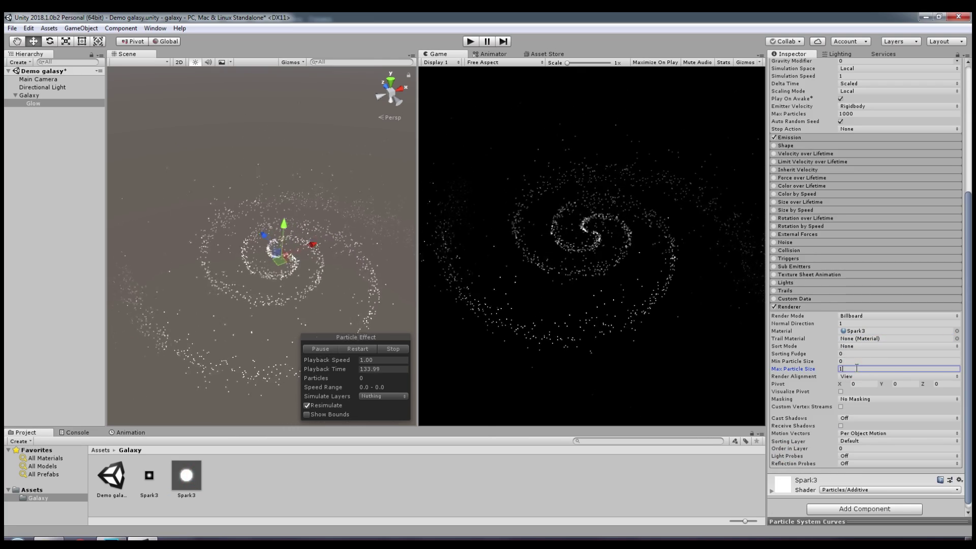
click(797, 307)
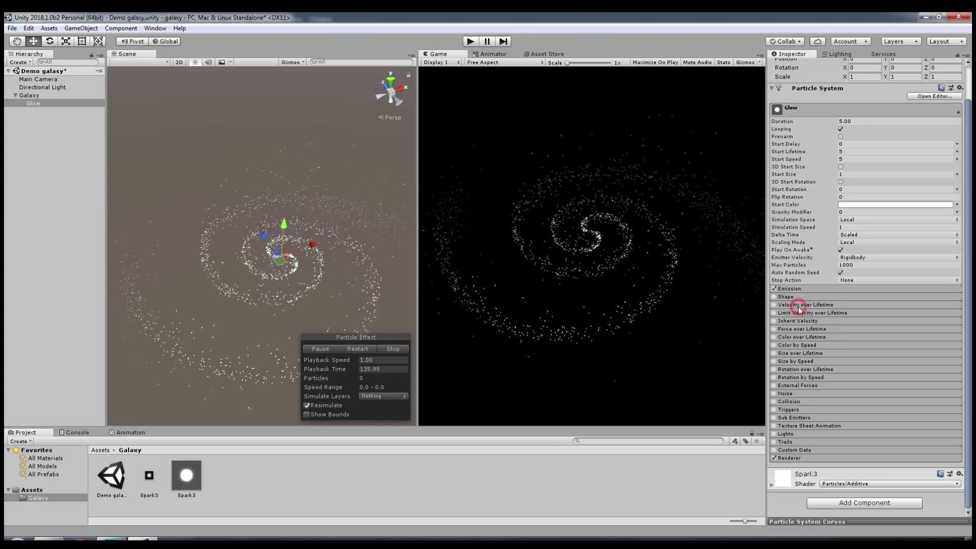
Set Glow's Emission Rate over Time to 5.
click(805, 289)
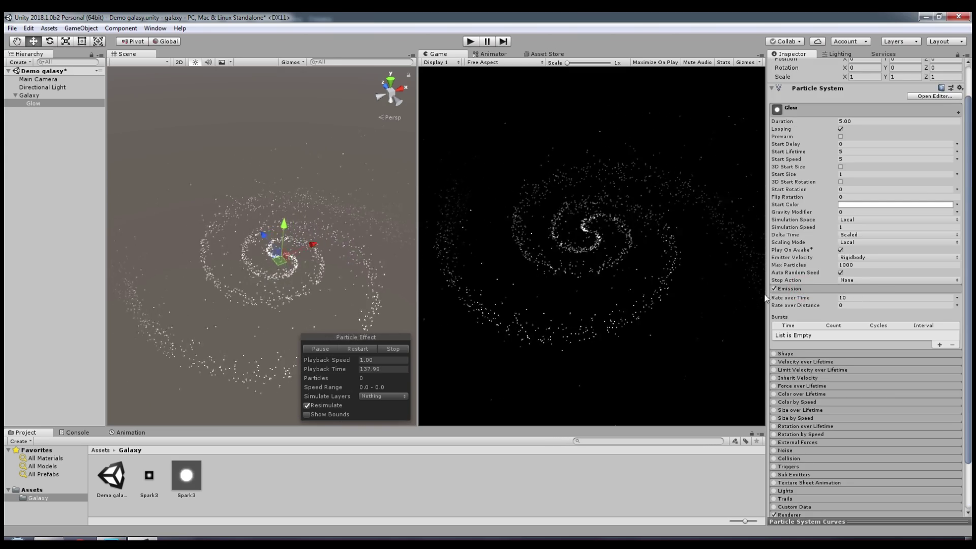
click(864, 298)
text(5)
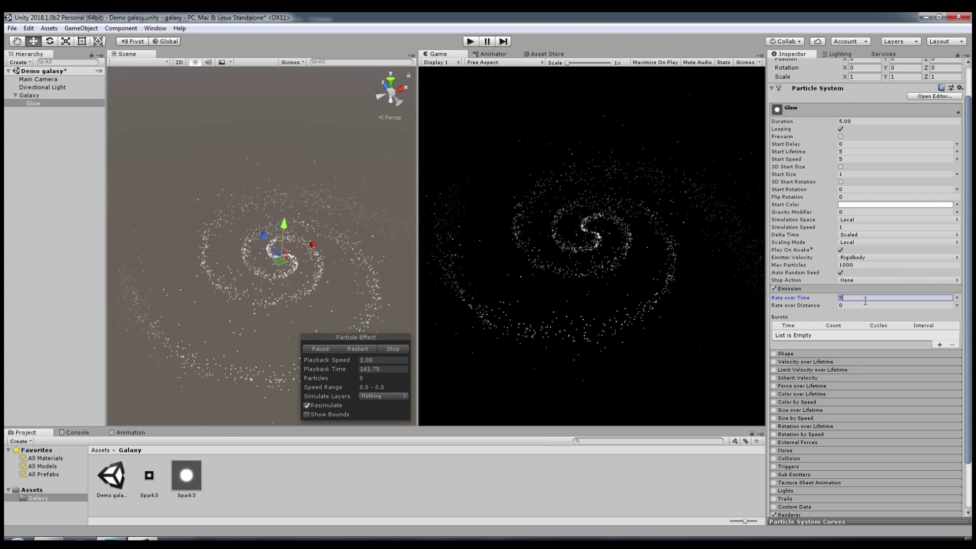
click(808, 289)
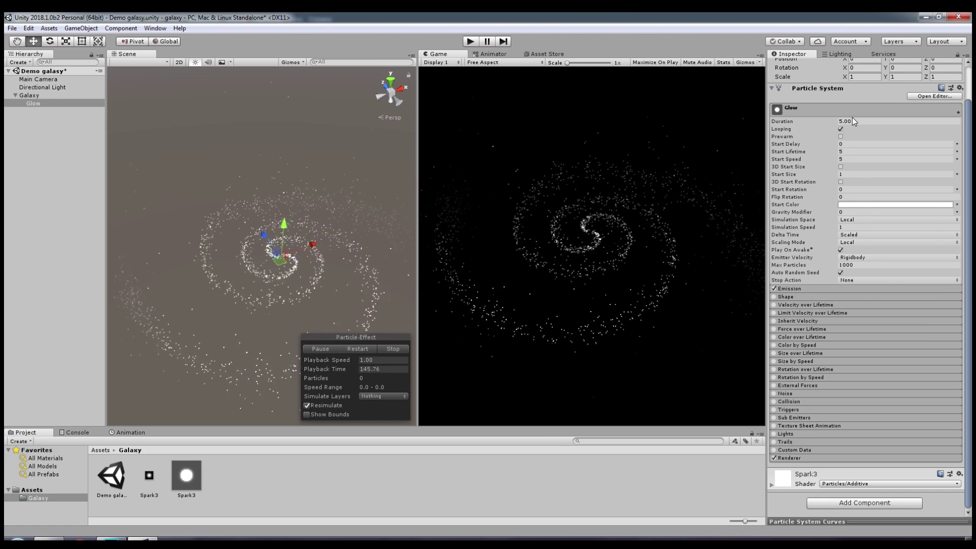
Make Start Size Random Between Two Constants, 20 and 15, then stop the effect.
click(956, 174)
click(925, 206)
click(876, 174)
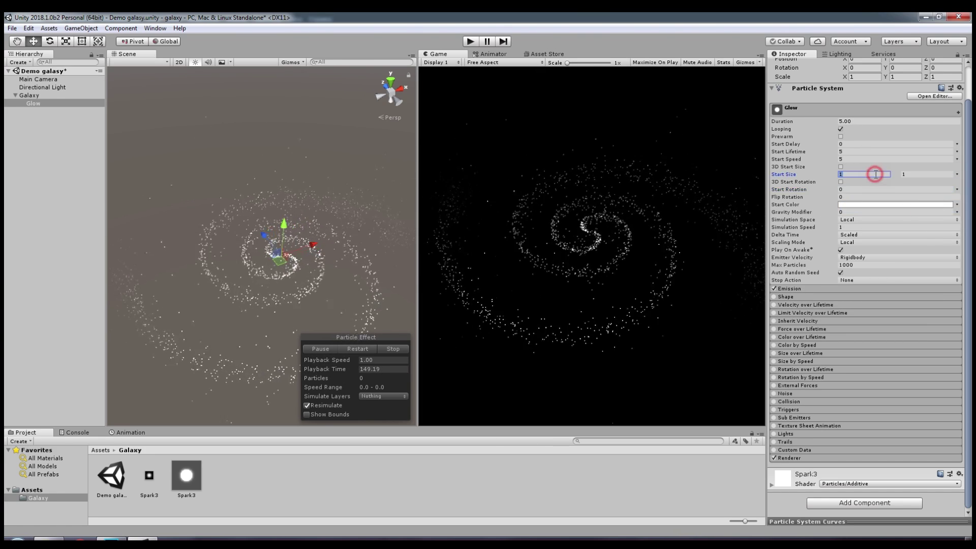
text(20)
click(918, 174)
text(5)
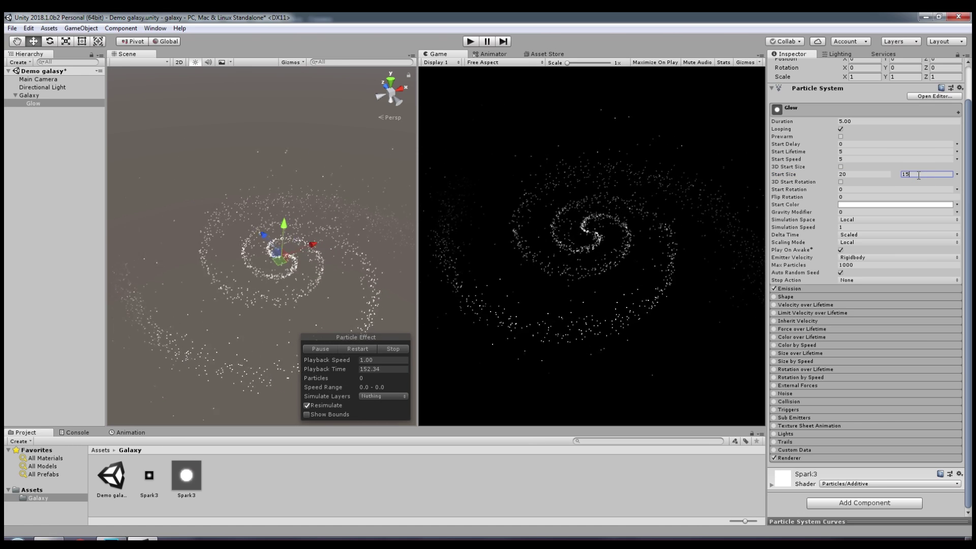
click(393, 349)
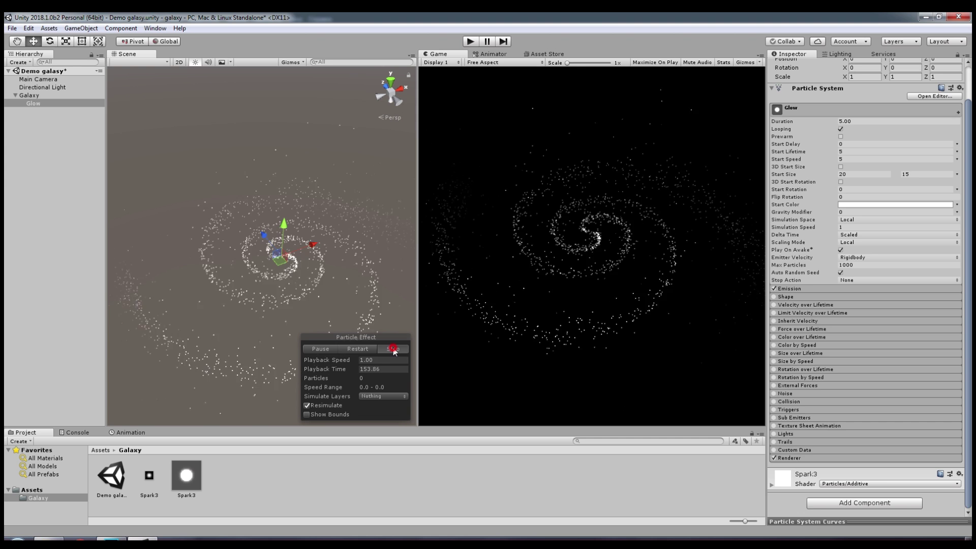
Replay the effect and set Glow's Start Speed to 0.
click(355, 347)
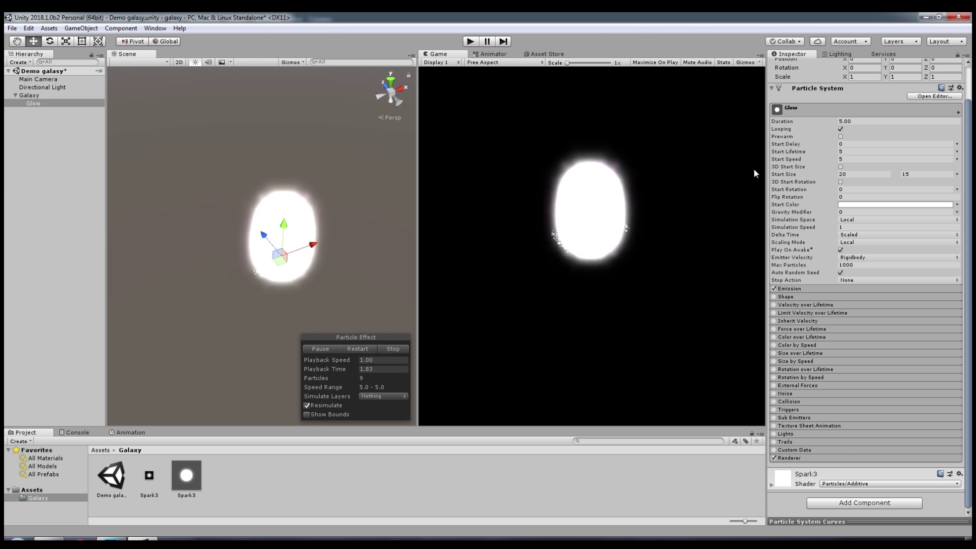
click(850, 159)
text(0)
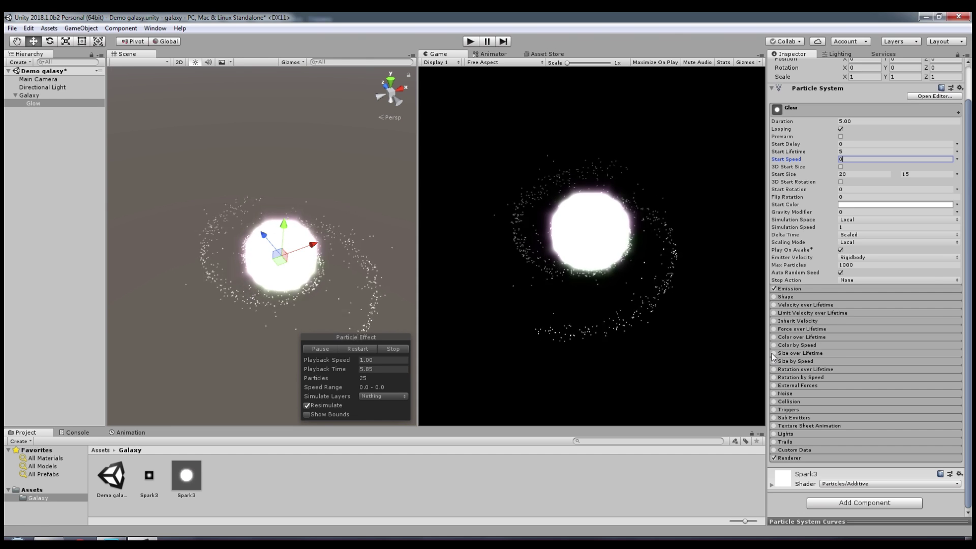
Enable Size over Lifetime and inspect its size curve.
click(805, 353)
click(857, 367)
mouse_move(820, 518)
mouse_down()
mouse_move(823, 284)
mouse_move(838, 518)
mouse_up()
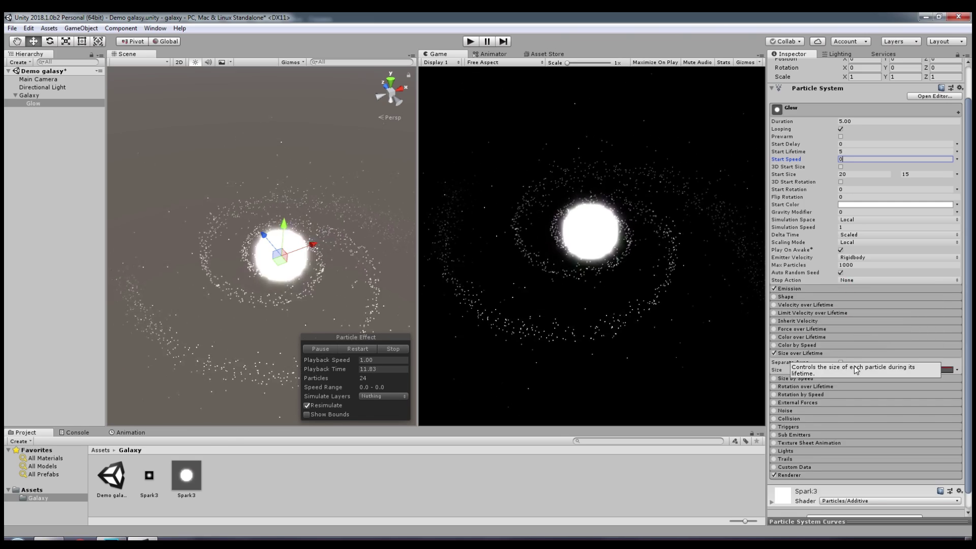
click(799, 354)
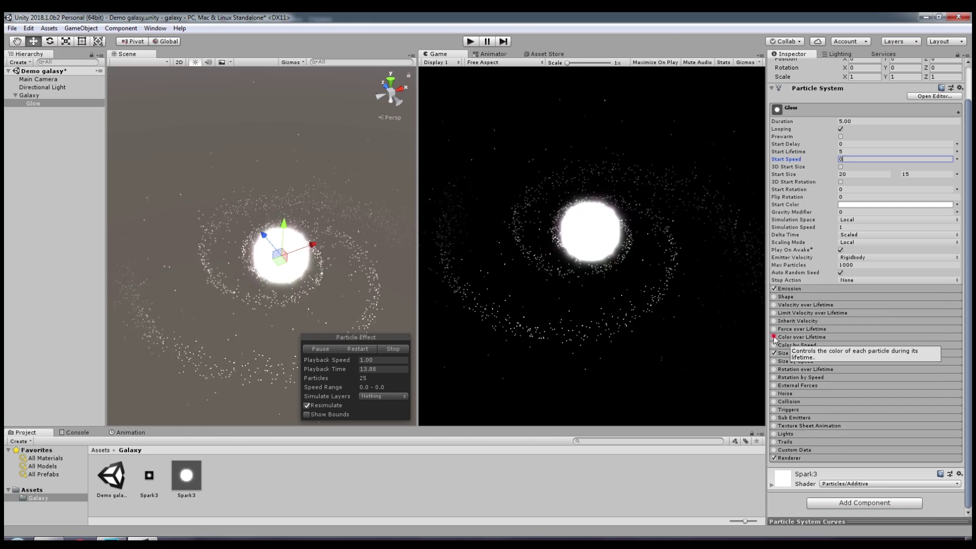
Enable Color over Lifetime with a gradient whose end alpha fades to 0.
click(802, 337)
click(850, 346)
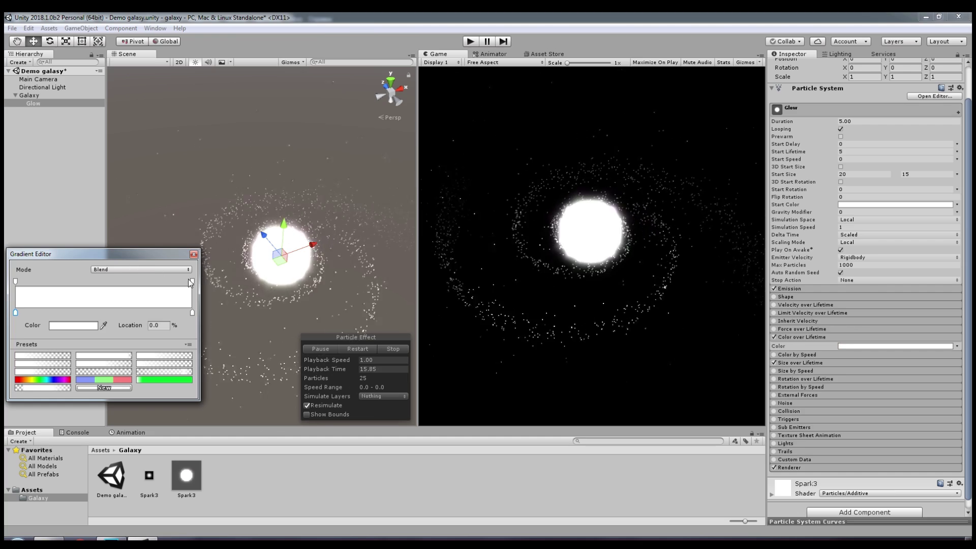
drag(85, 325, 32, 329)
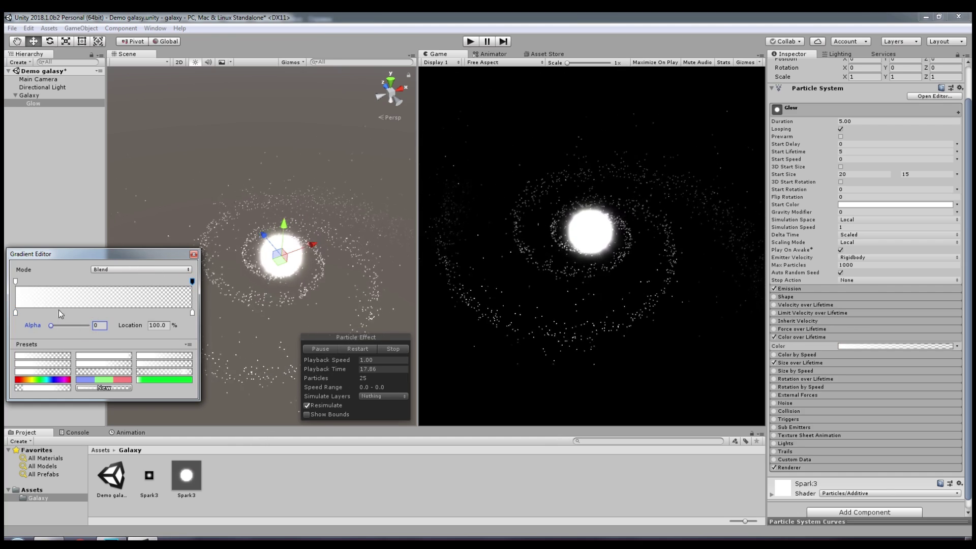
click(194, 254)
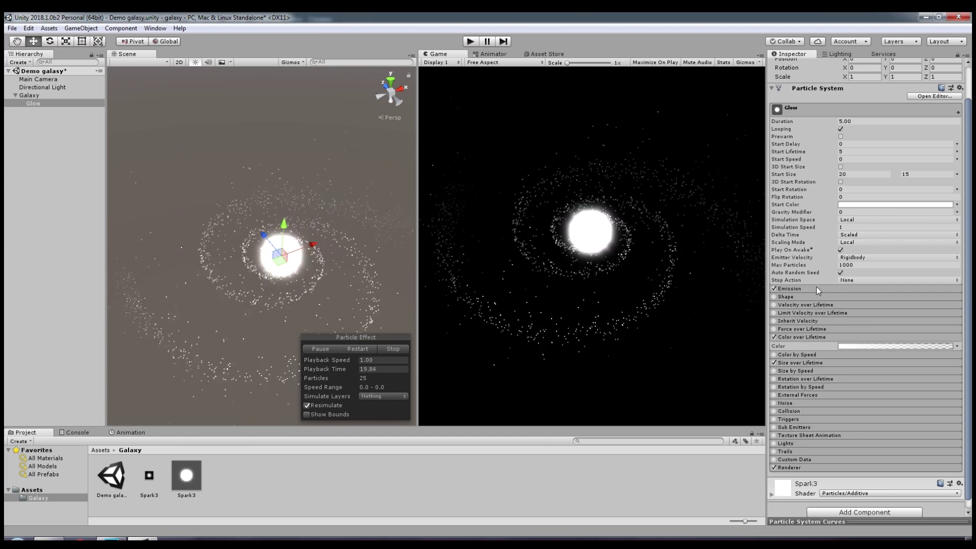
Set Glow's Start Color to a constant light blue 4C99FF and recheck it in the picker.
click(957, 204)
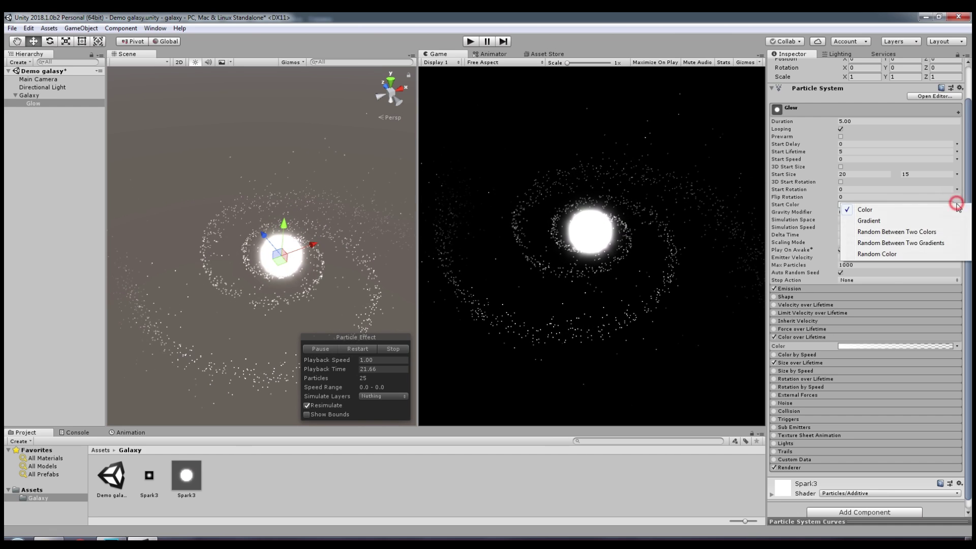
click(892, 207)
click(913, 203)
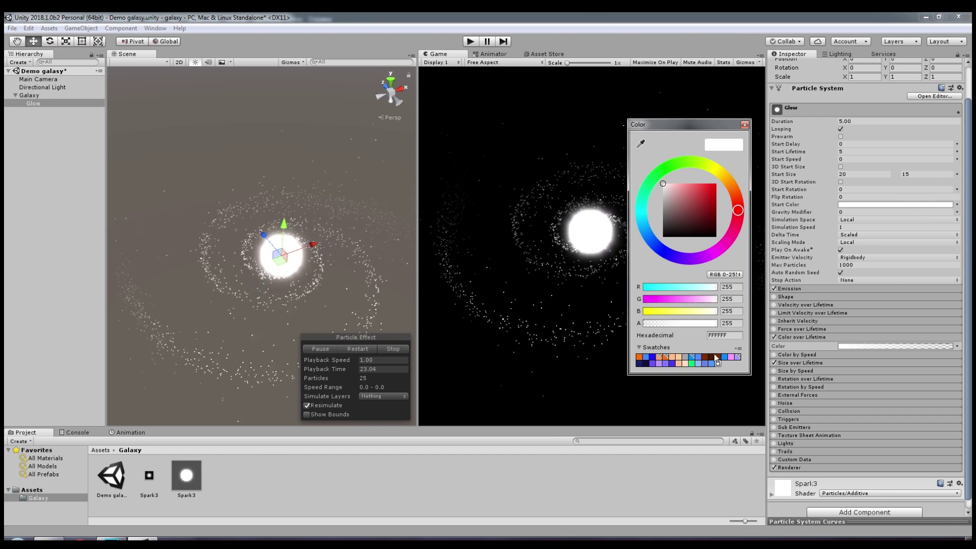
click(716, 364)
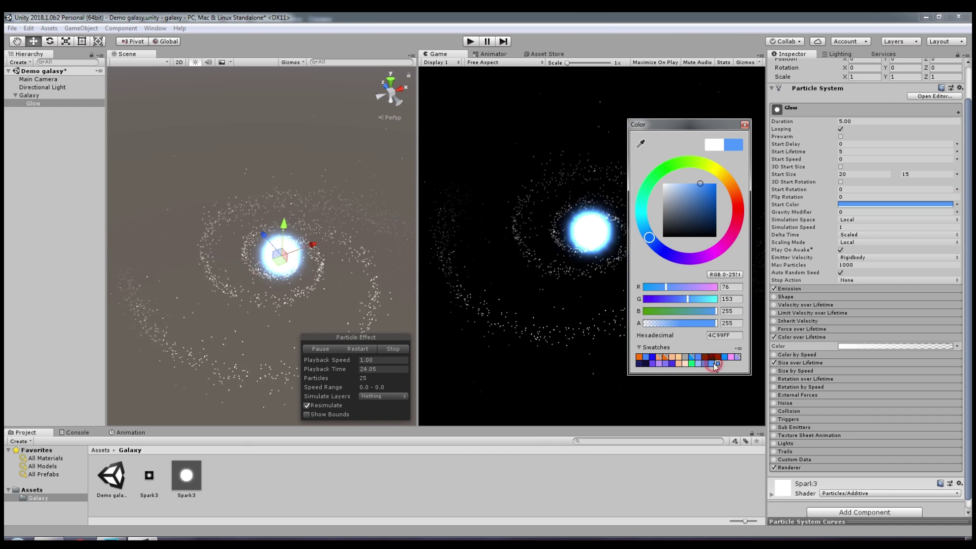
click(744, 125)
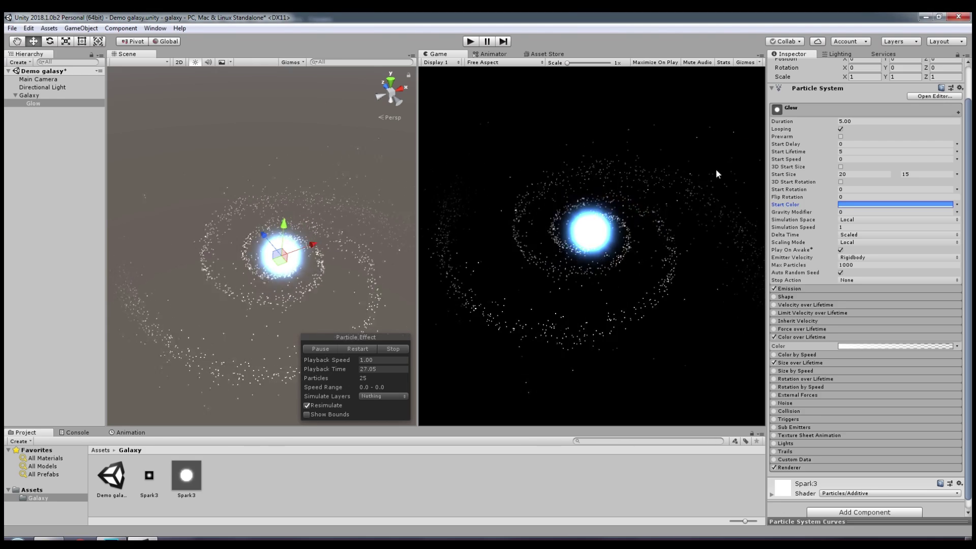
click(868, 203)
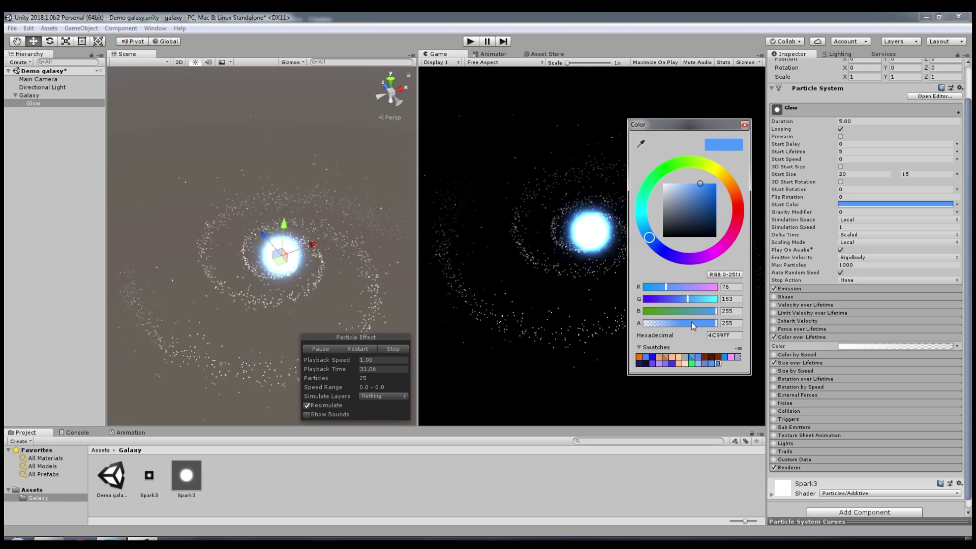
click(852, 150)
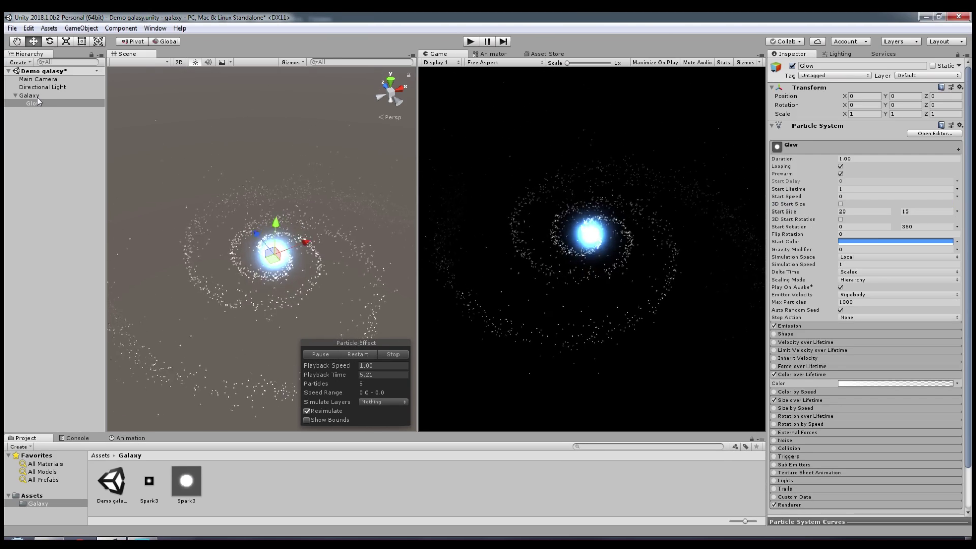
Set Galaxy's Emission Rate over Time to 500, then maximize the Game view.
click(36, 96)
click(807, 325)
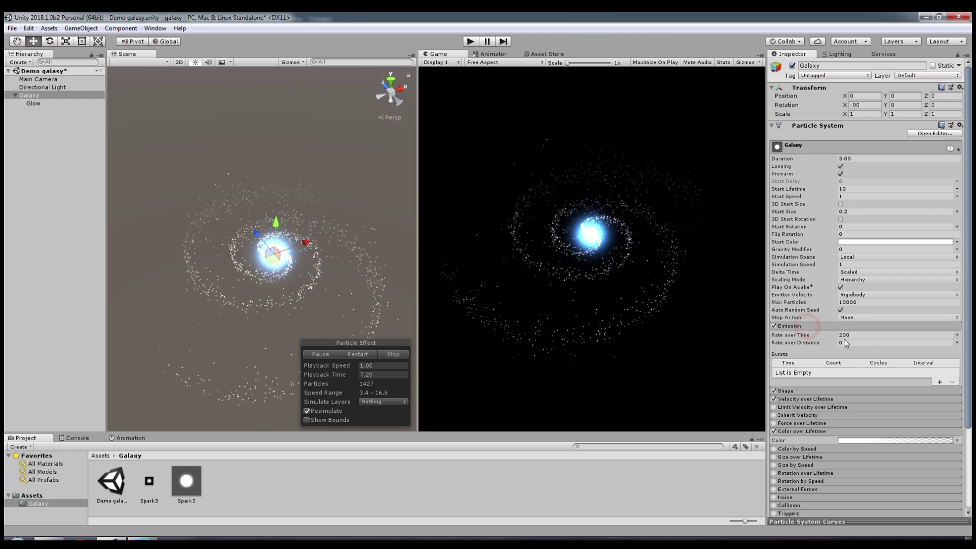
click(847, 335)
text(5)
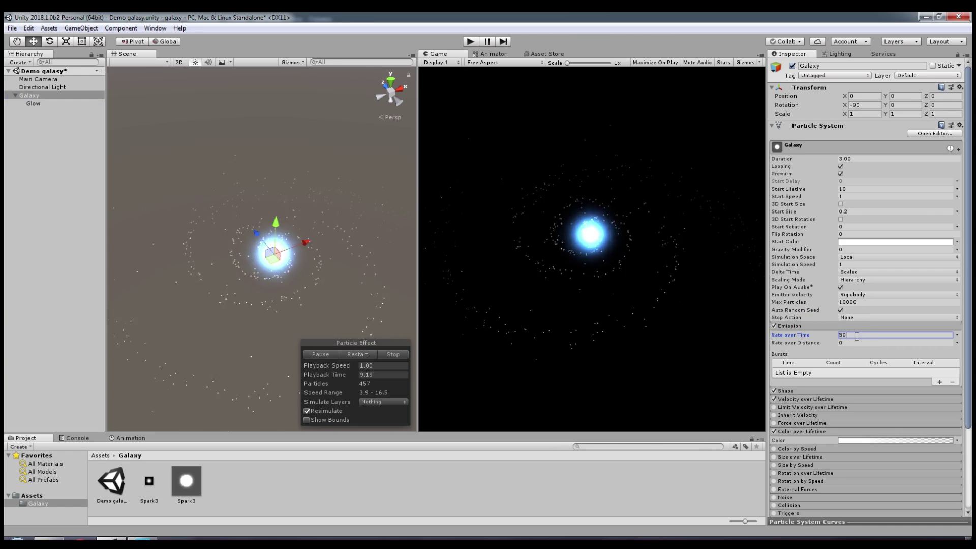
text(0)
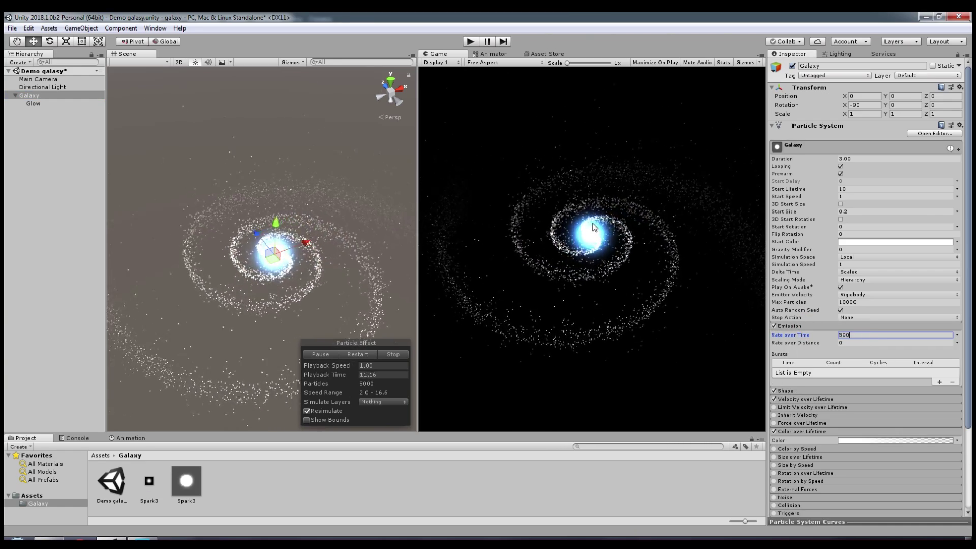
click(760, 55)
click(793, 94)
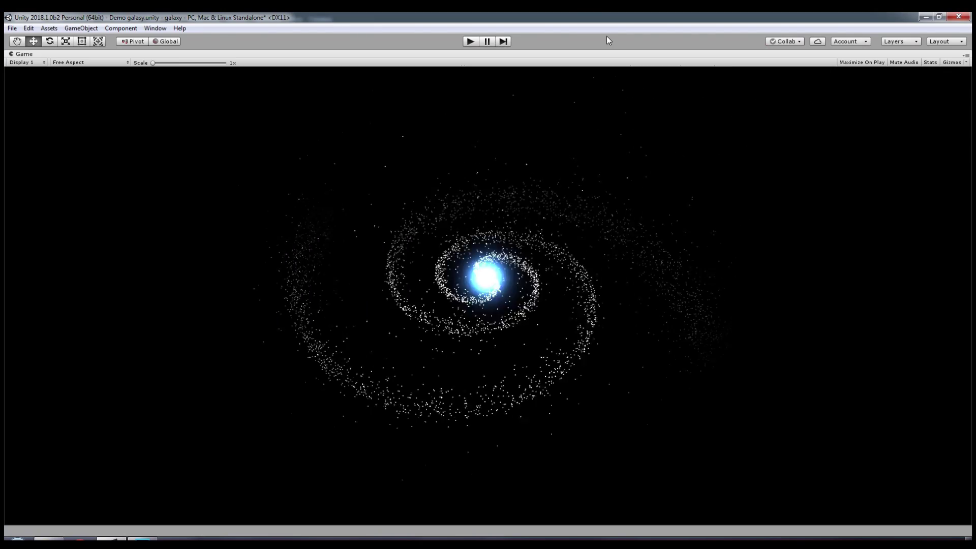